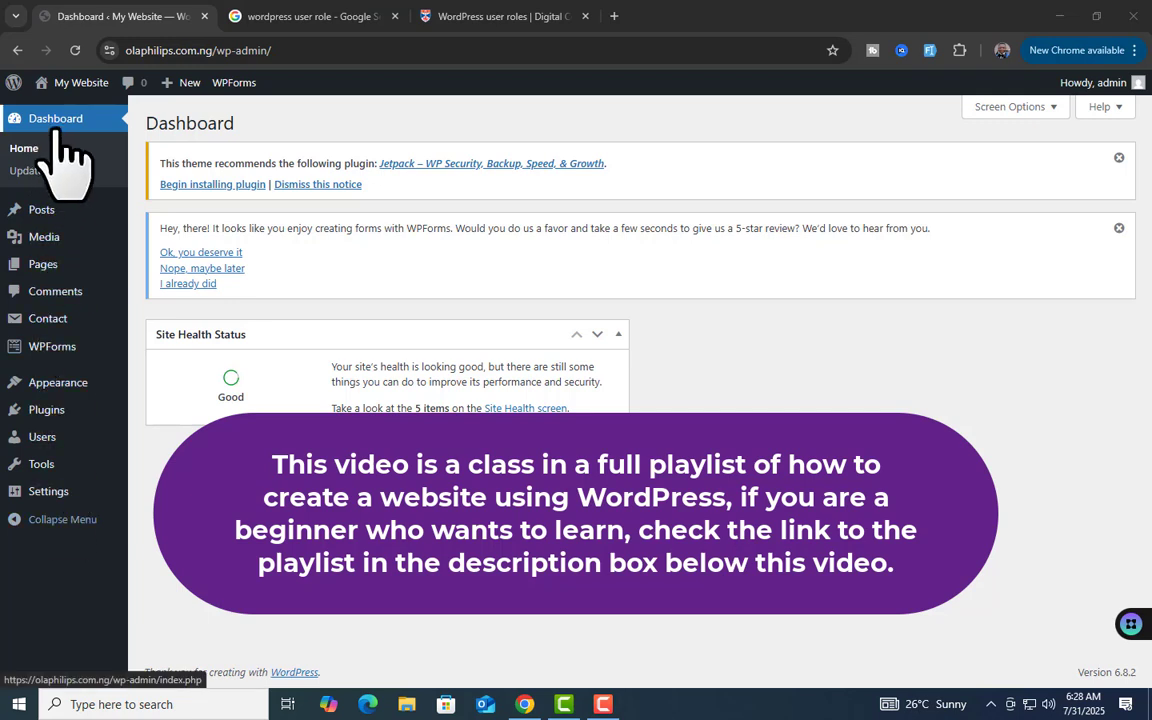
Open the All Users list and highlight admin's Administrator role to confirm it's the only one
mouse_move(45, 212)
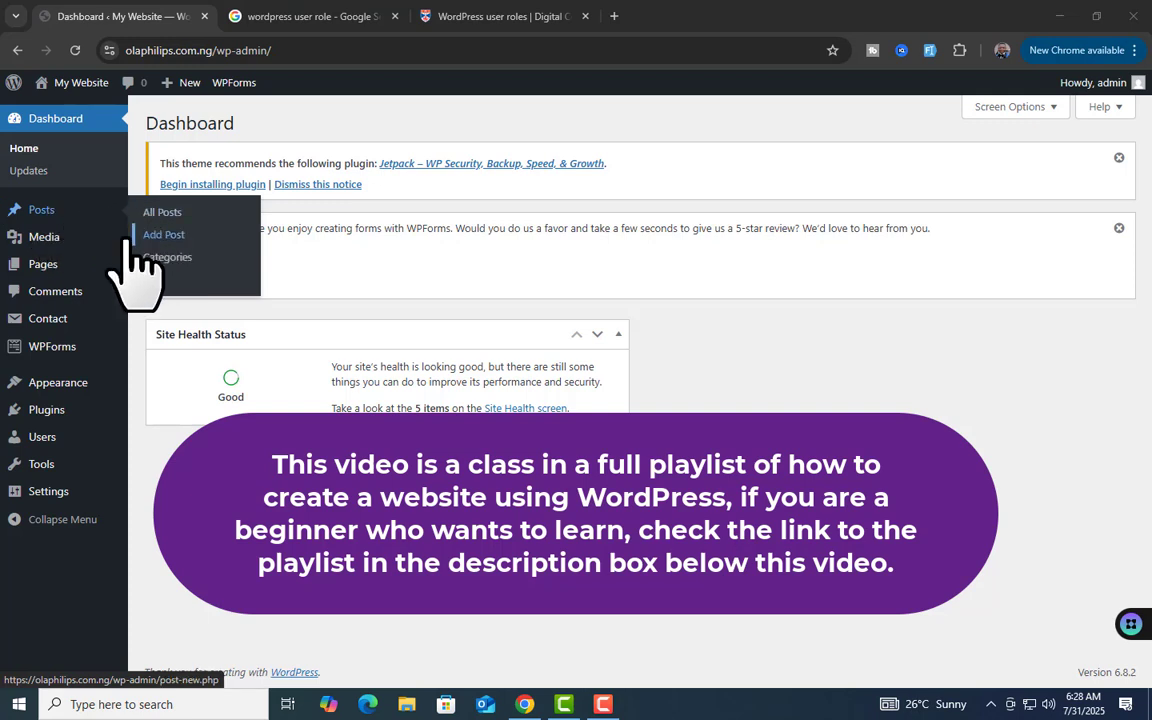
mouse_move(62, 240)
mouse_move(58, 272)
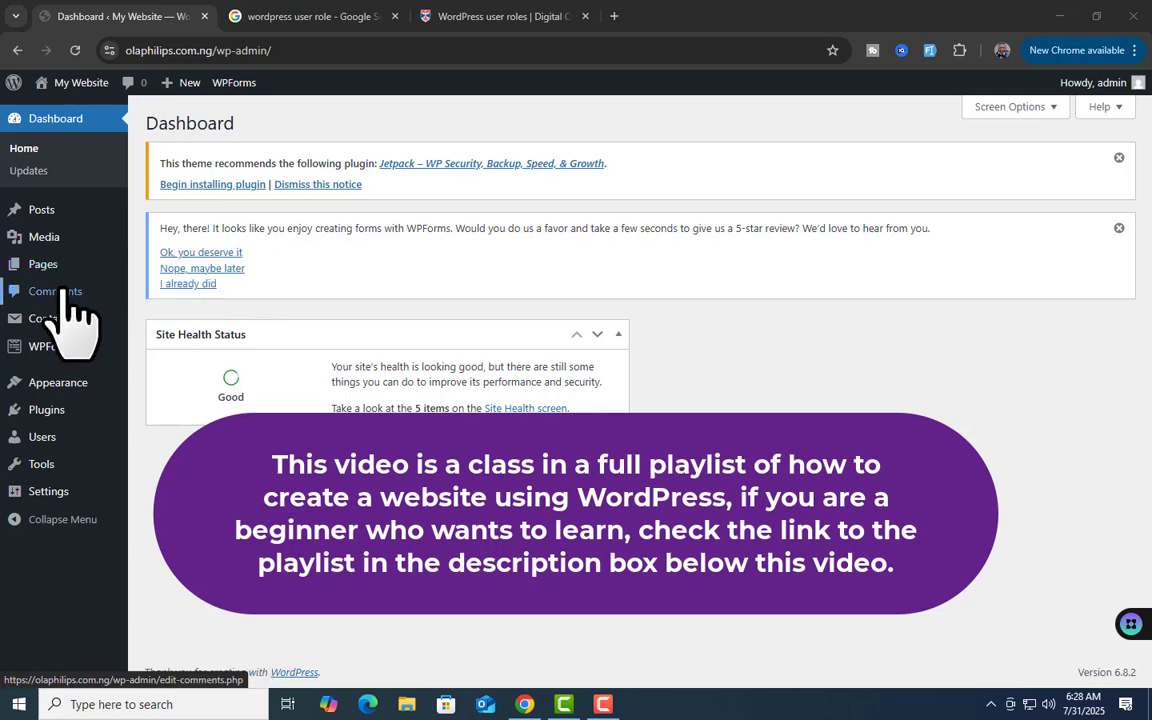
mouse_move(62, 318)
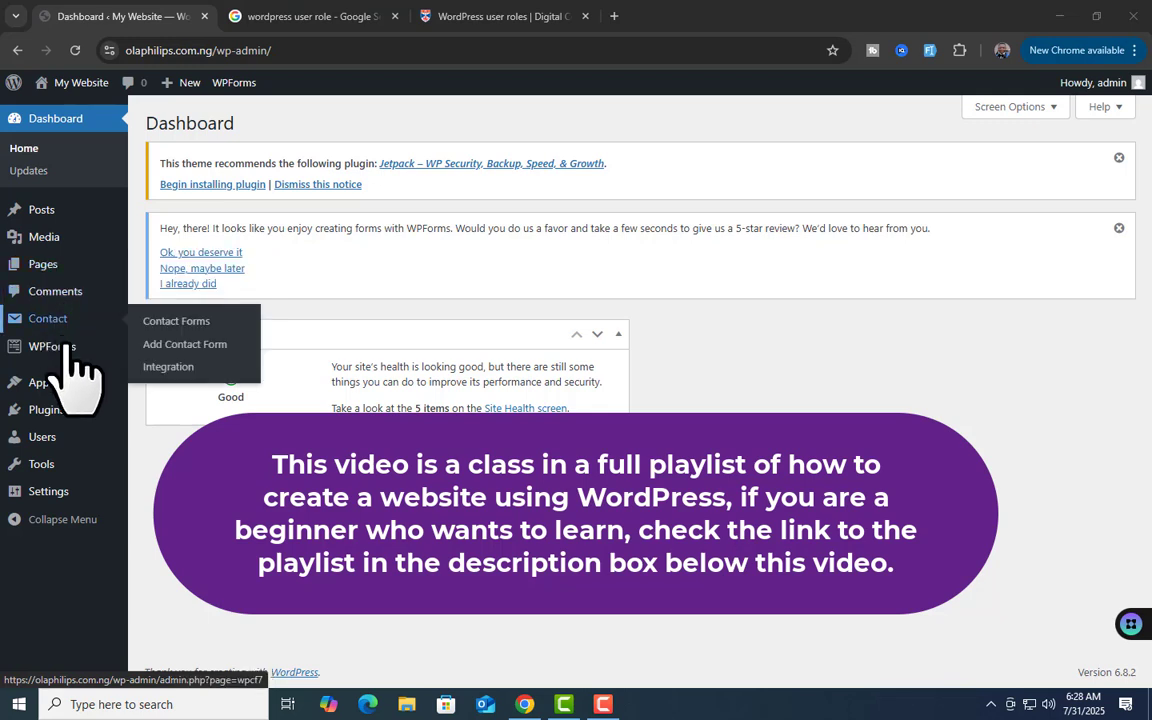
mouse_move(70, 402)
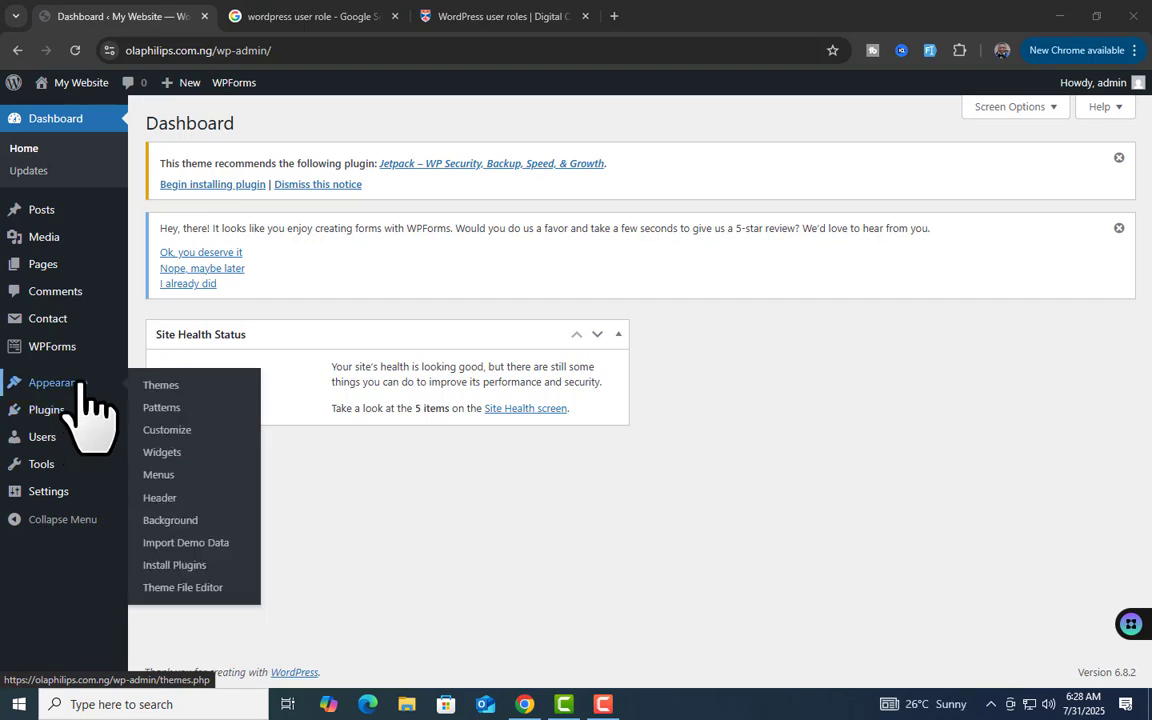
mouse_move(46, 440)
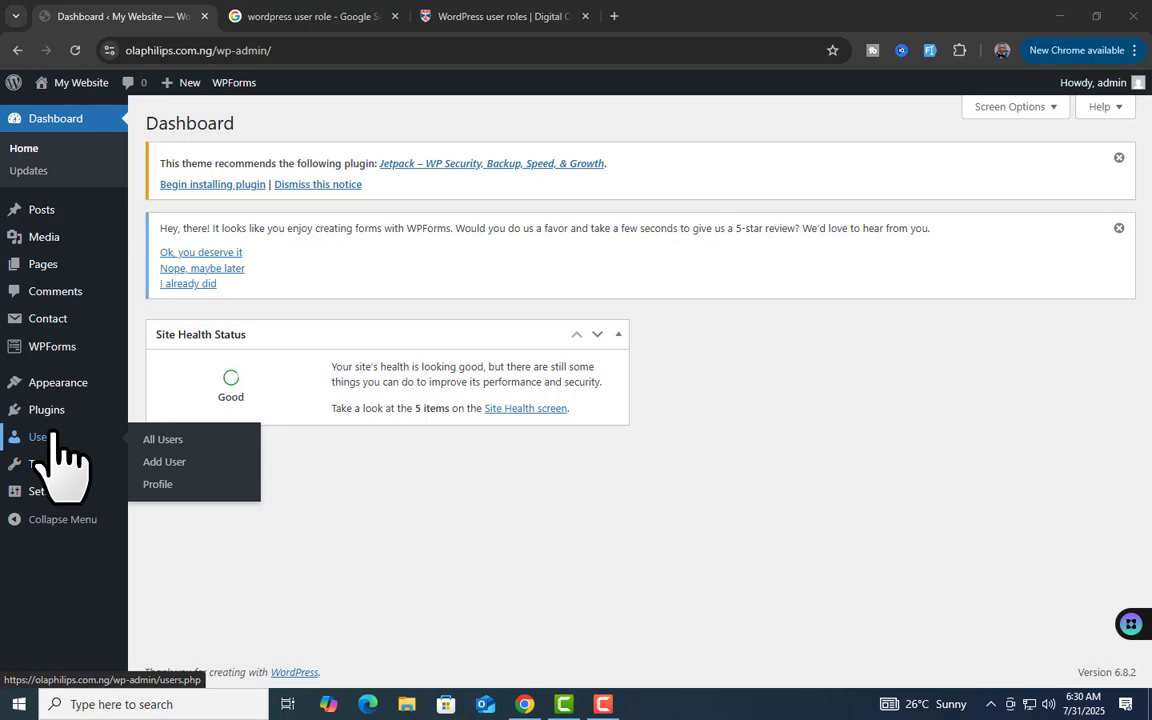
left_click(166, 440)
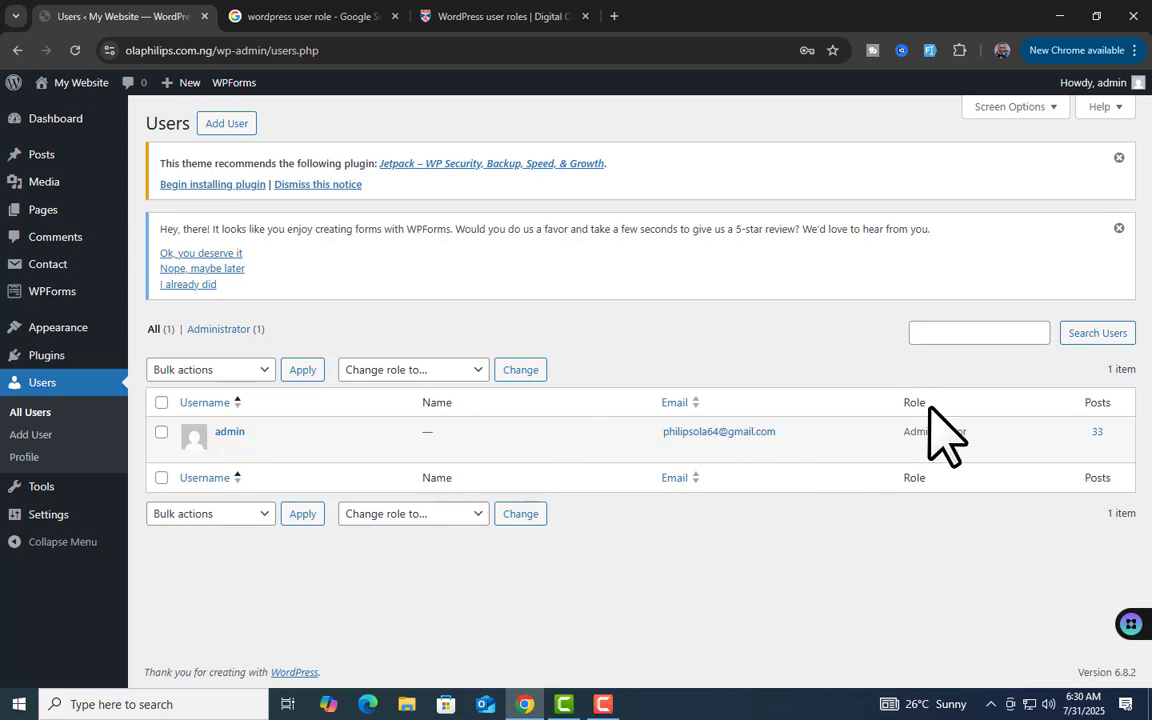
left_click(995, 436)
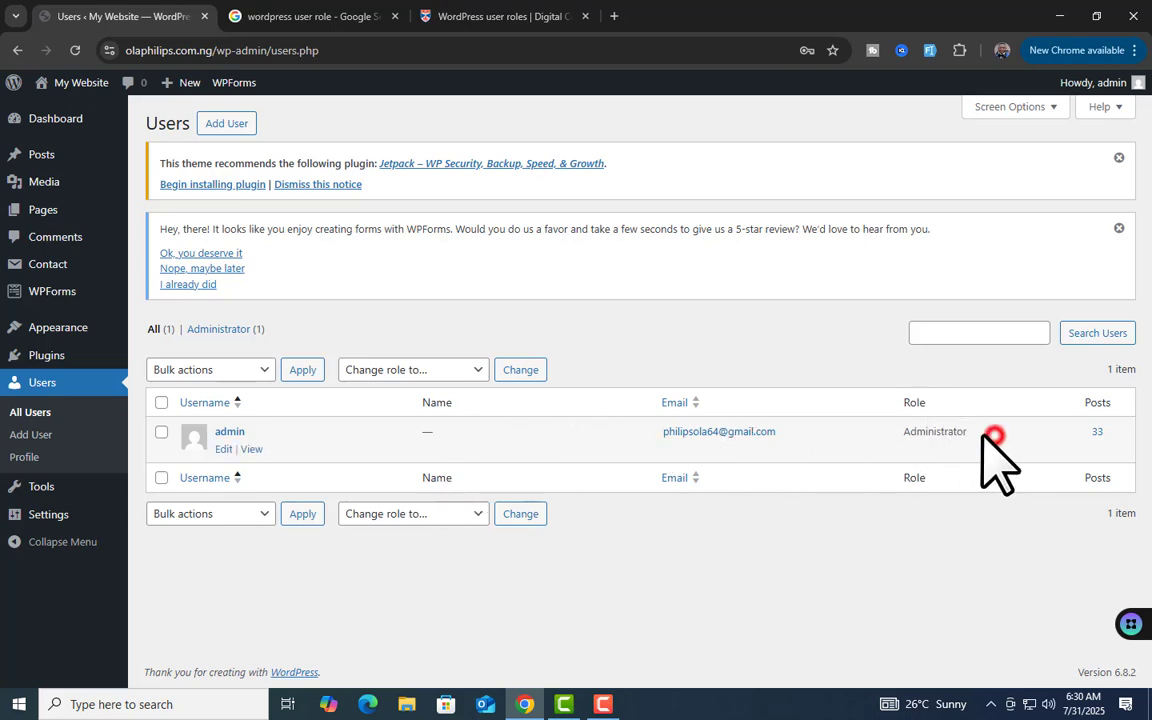
double_click(910, 432)
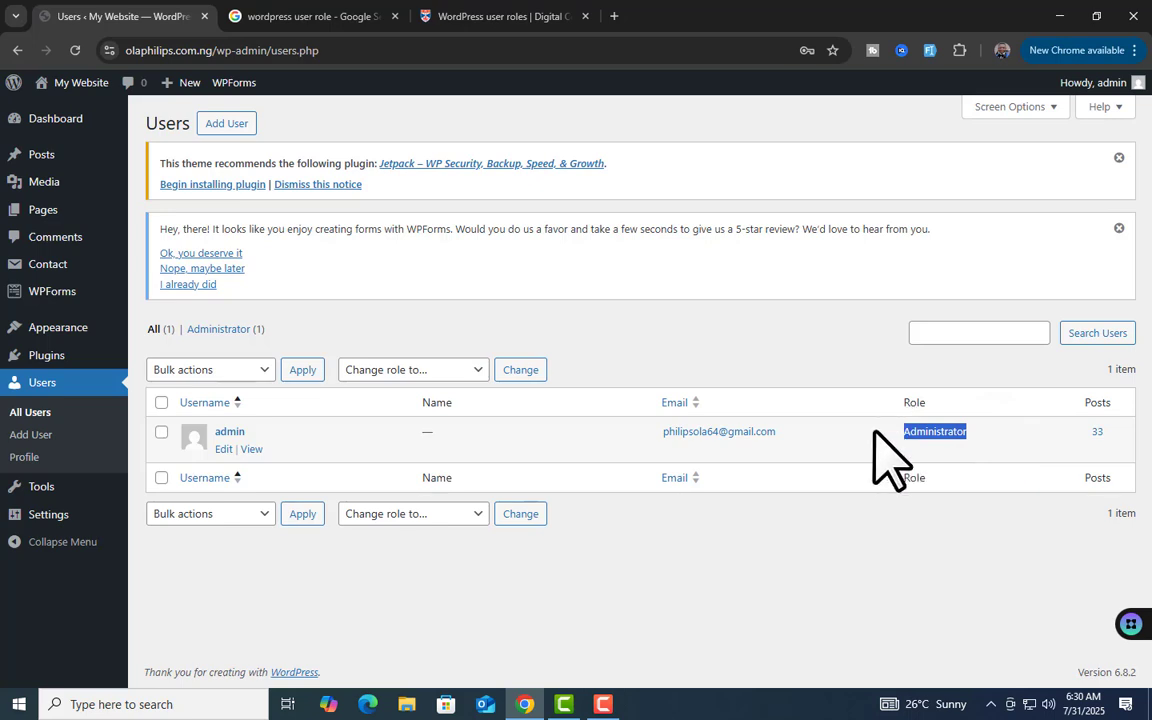
left_click(803, 358)
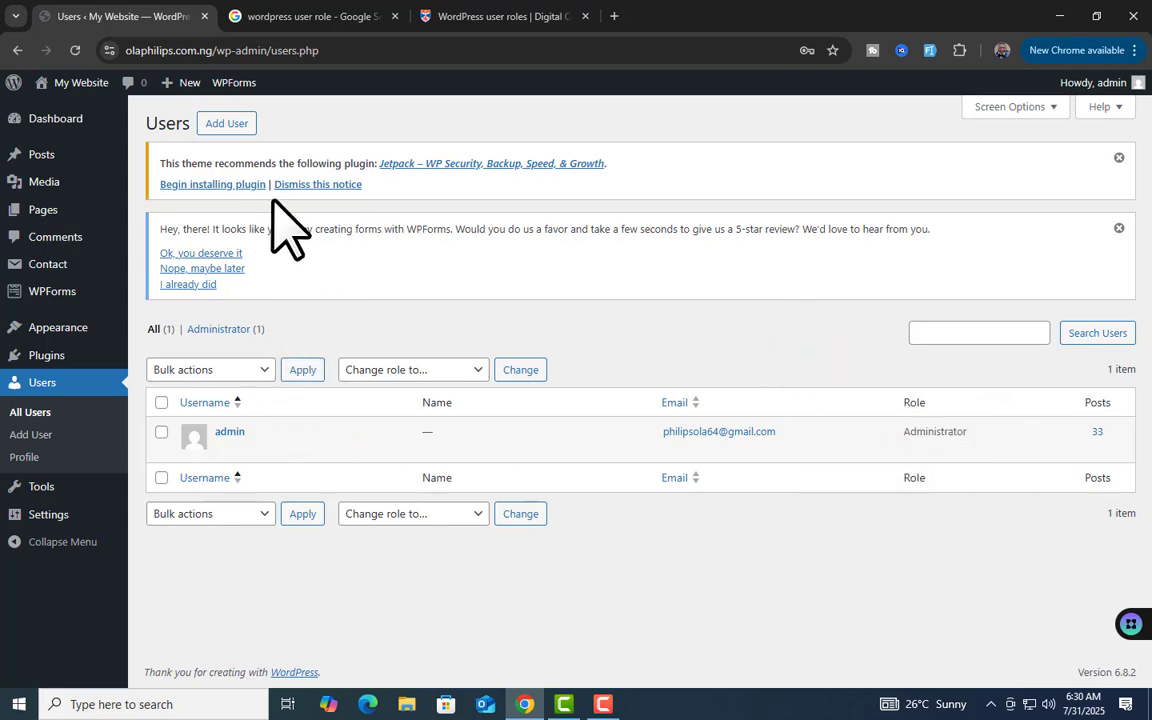
Dismiss the WPForms review and Jetpack recommendation notices, then recheck admin's Administrator role
left_click(1118, 226)
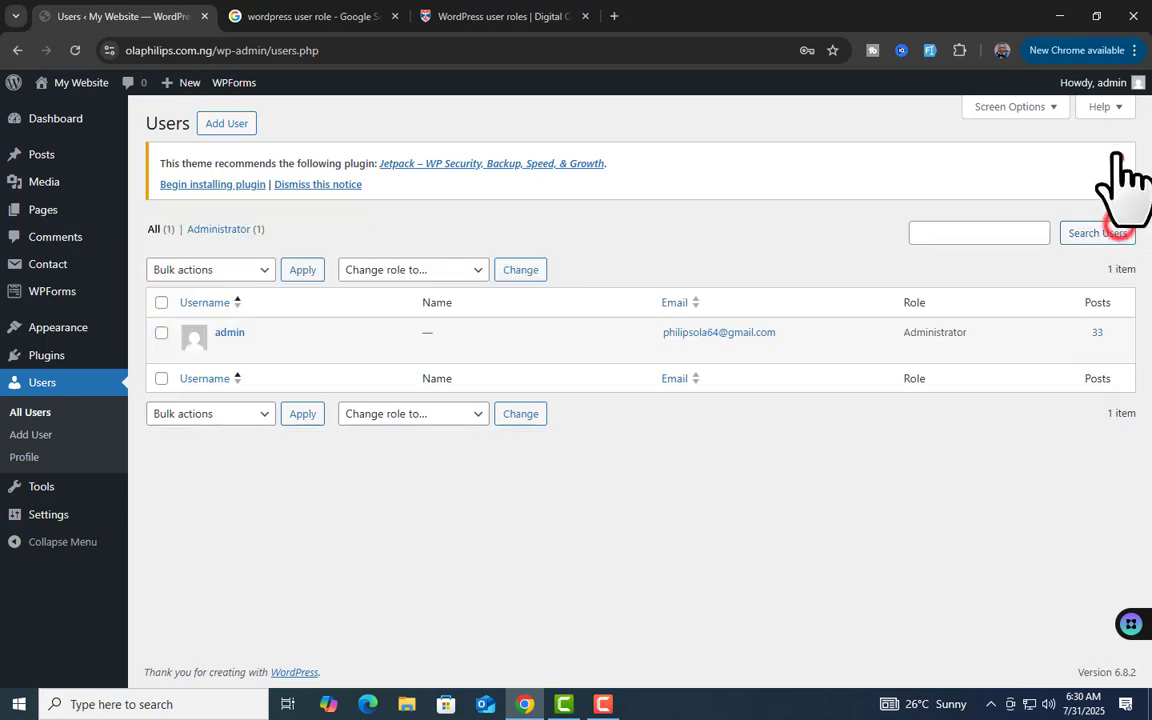
left_click(1119, 157)
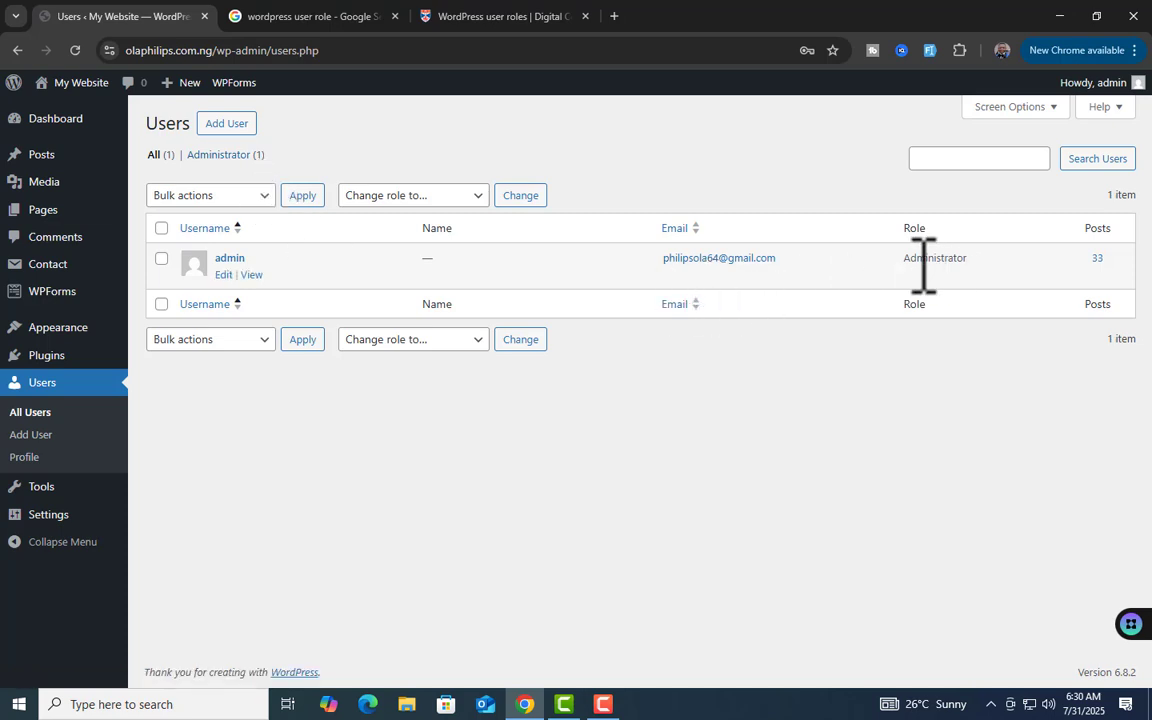
left_click_drag(902, 258, 970, 260)
left_click(796, 430)
Open the Add New User form, review its Role choices, then view Google Images for user roles
left_click(240, 124)
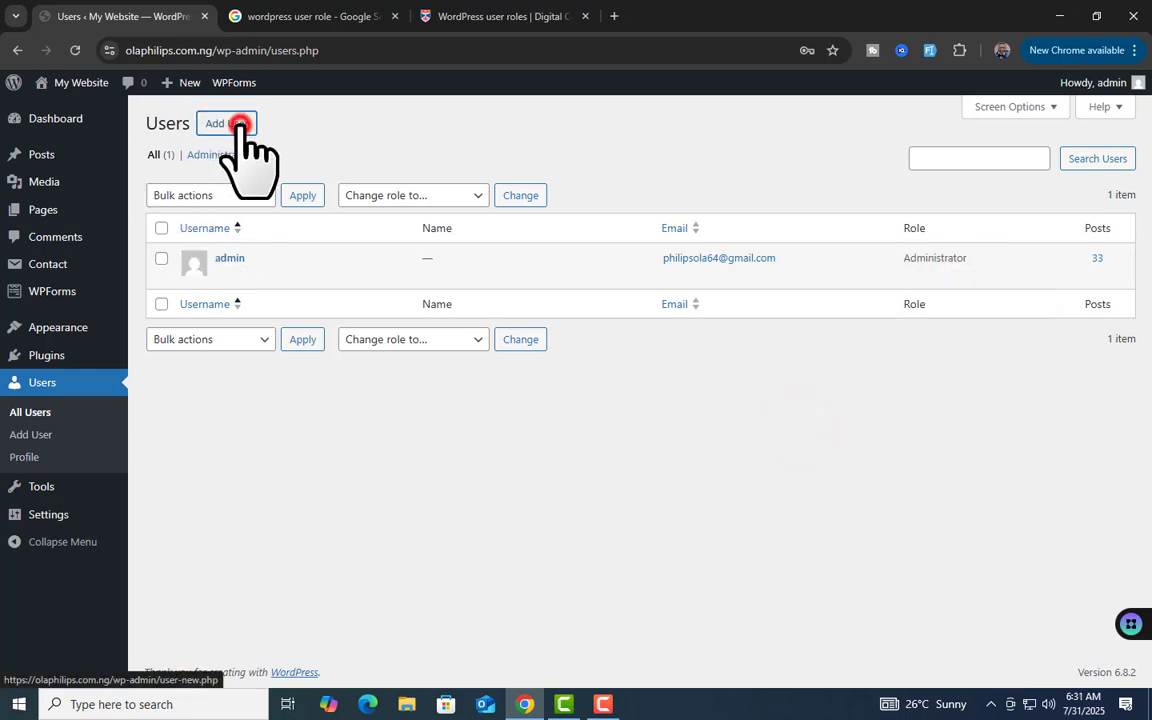
scroll(535, 427, "down", 2)
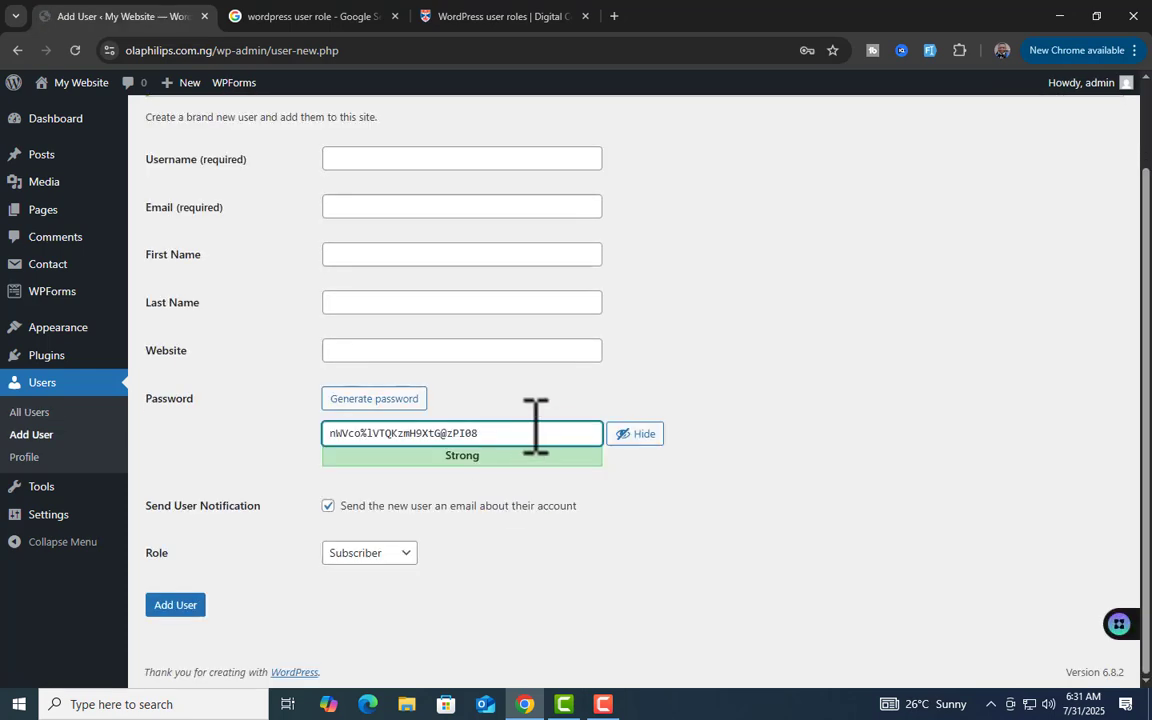
scroll(538, 470, "up", 2)
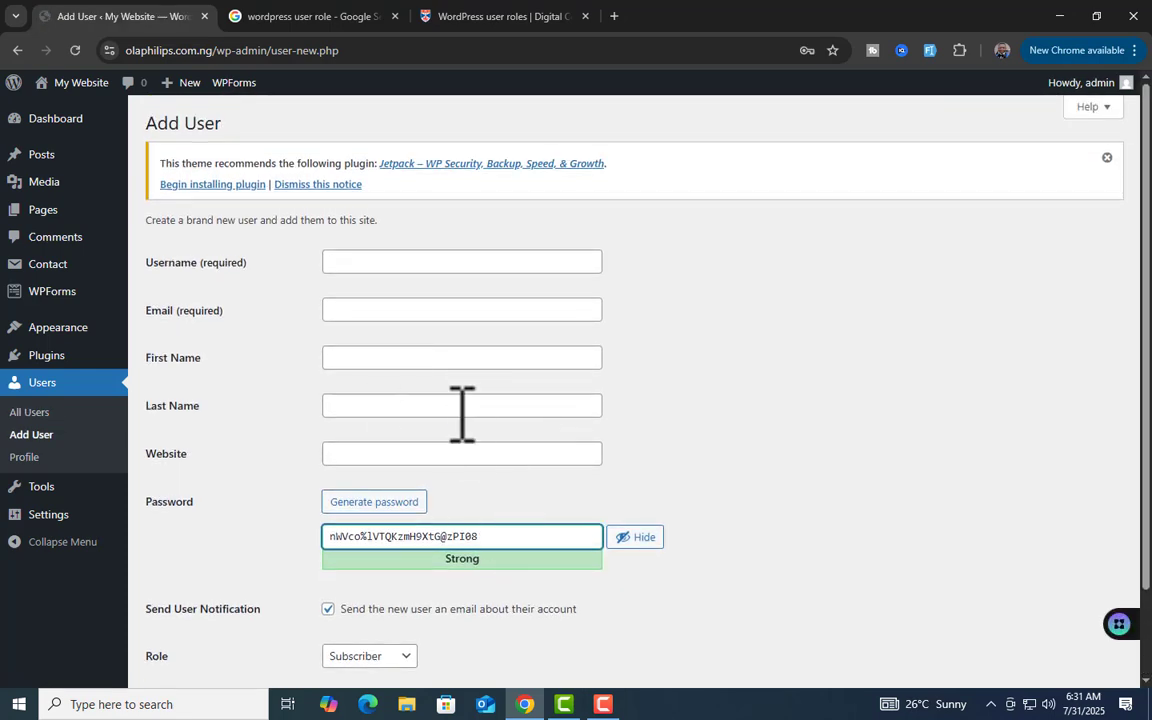
scroll(466, 425, "down", 2)
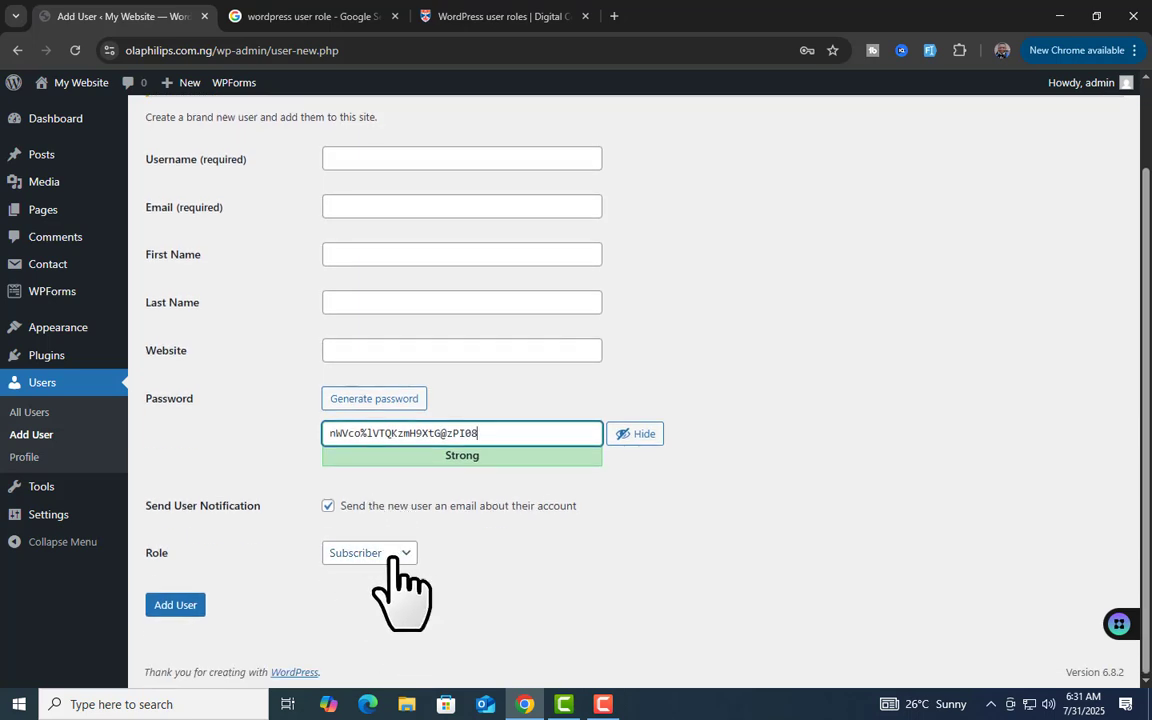
left_click(186, 560)
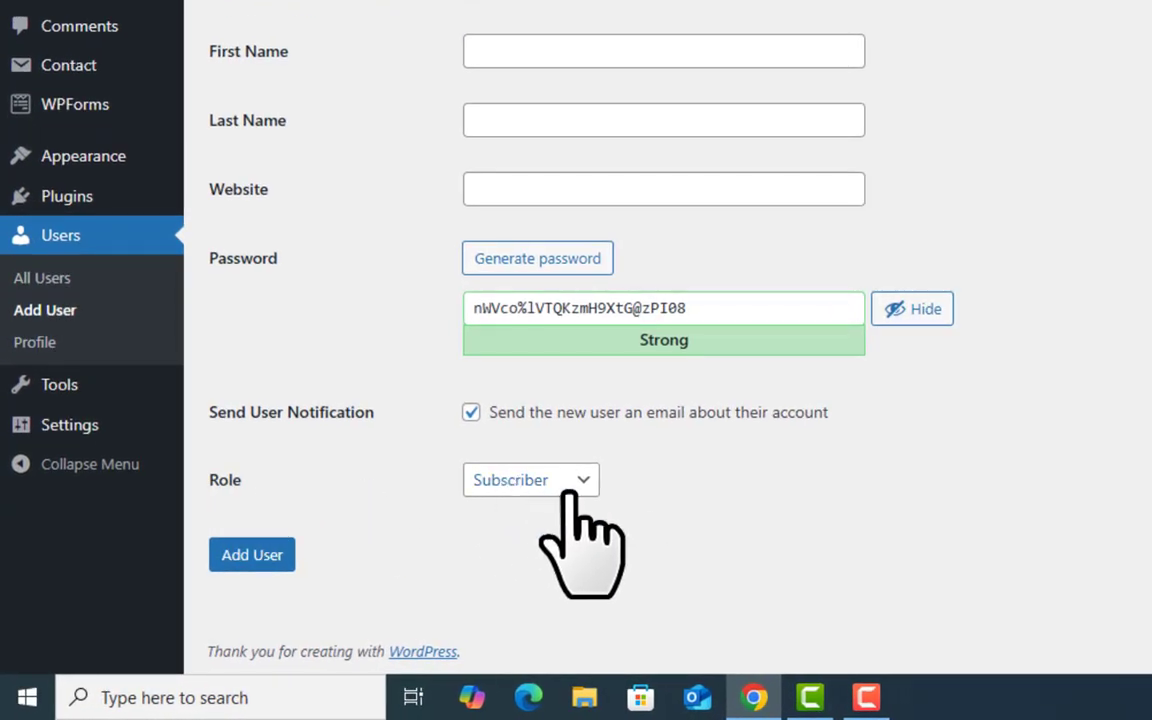
left_click(581, 481)
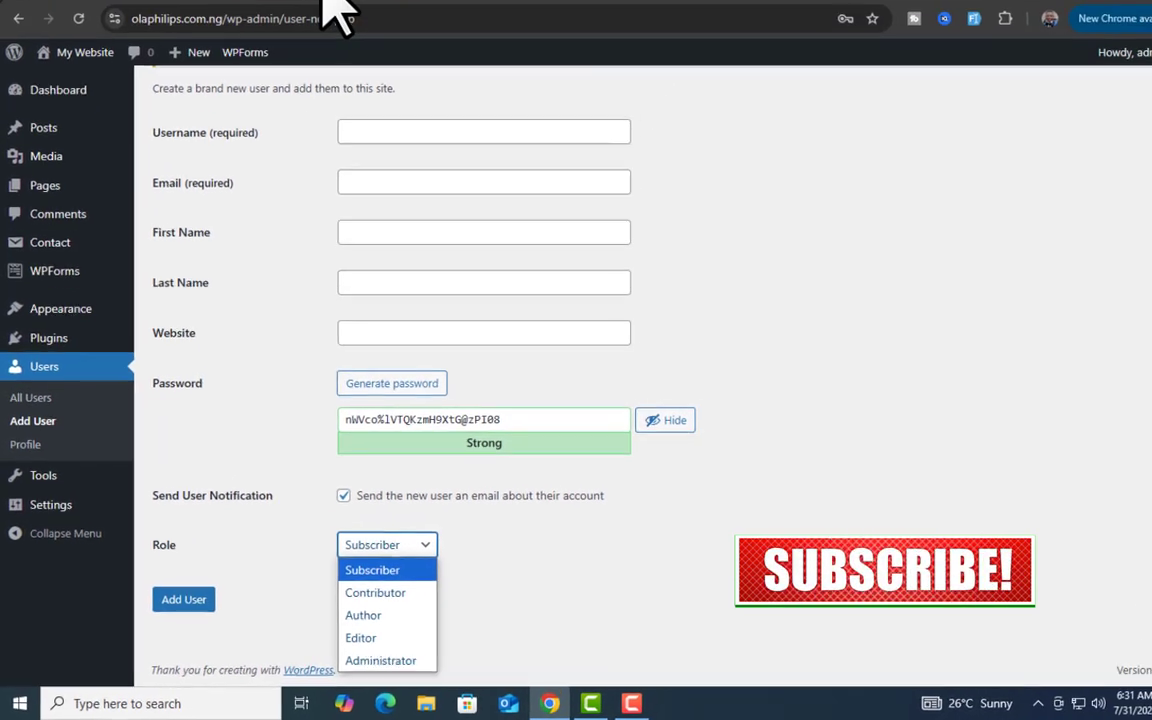
left_click(310, 12)
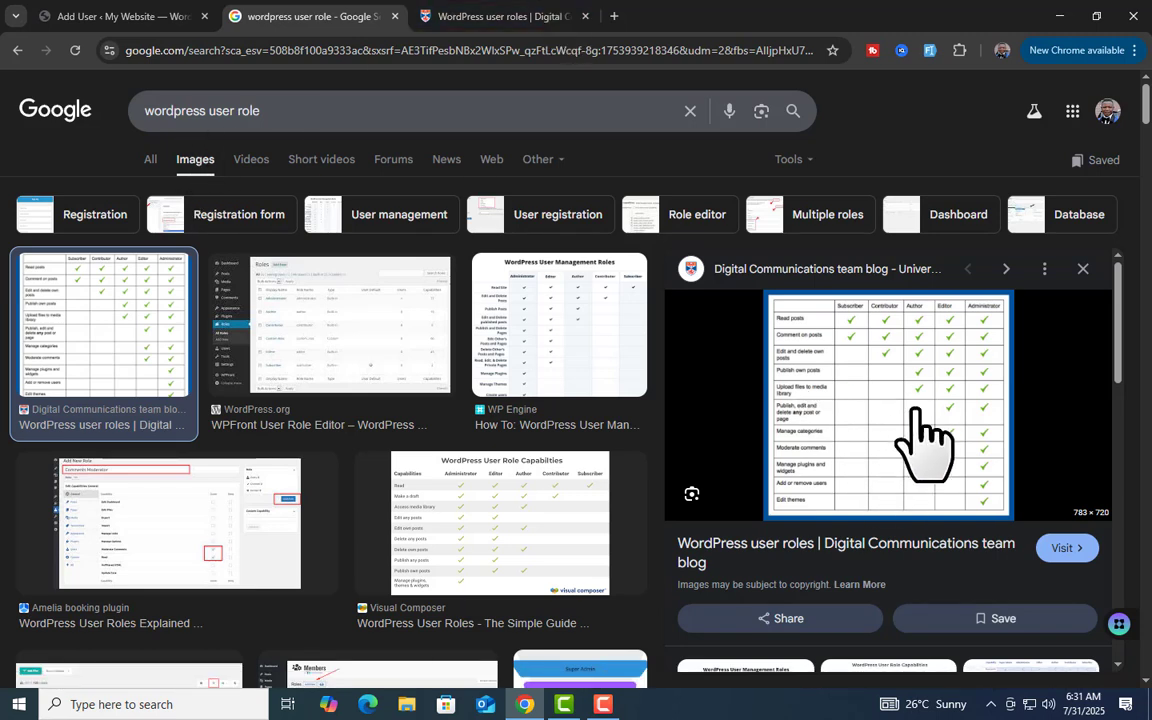
View the user roles article's capabilities table, then return to the Add New User form
left_click(516, 13)
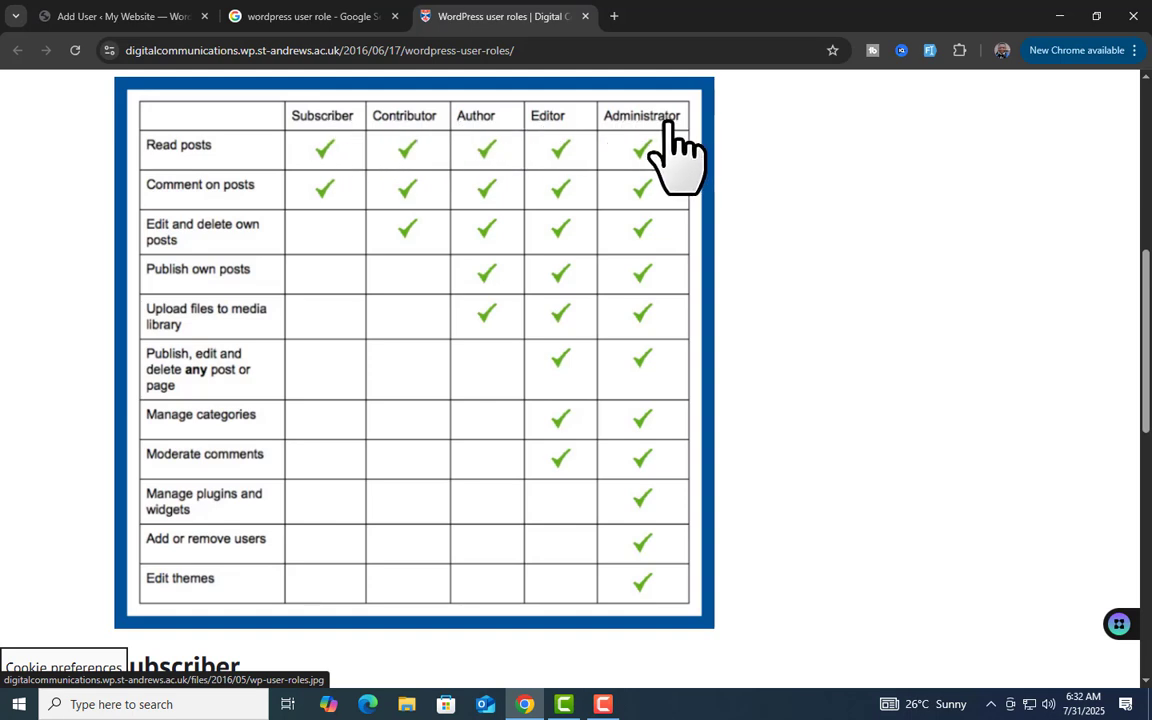
left_click(140, 12)
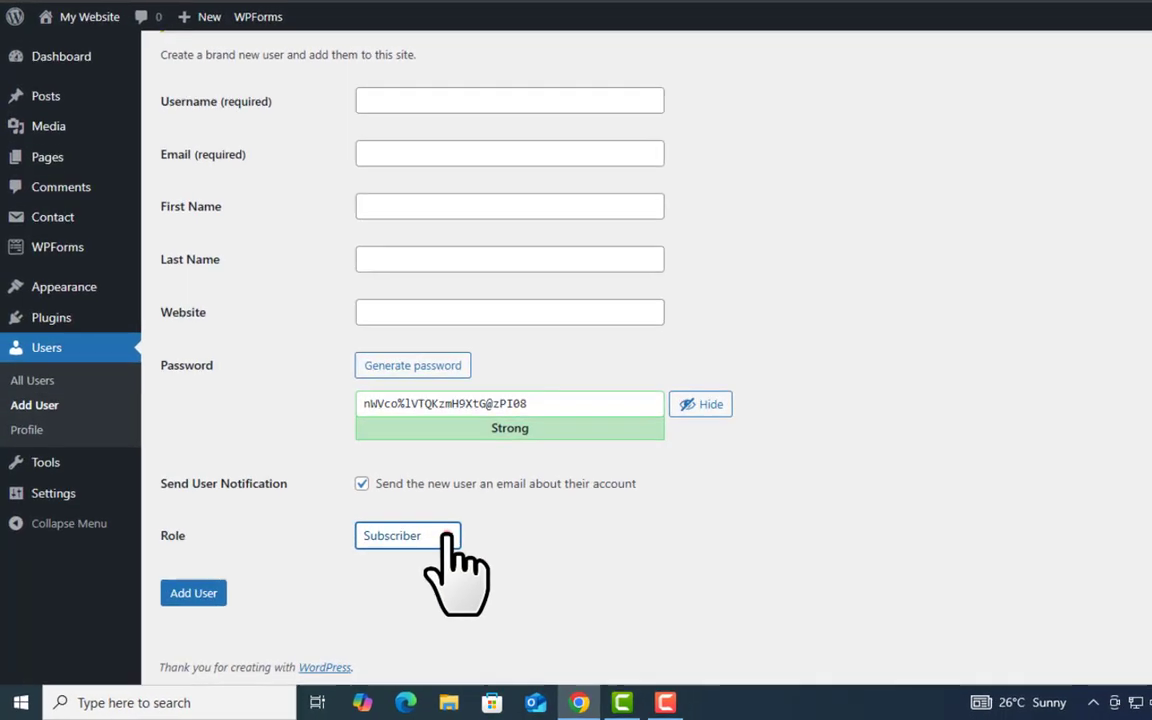
Choose Contributor from the new user's Role dropdown
left_click(404, 553)
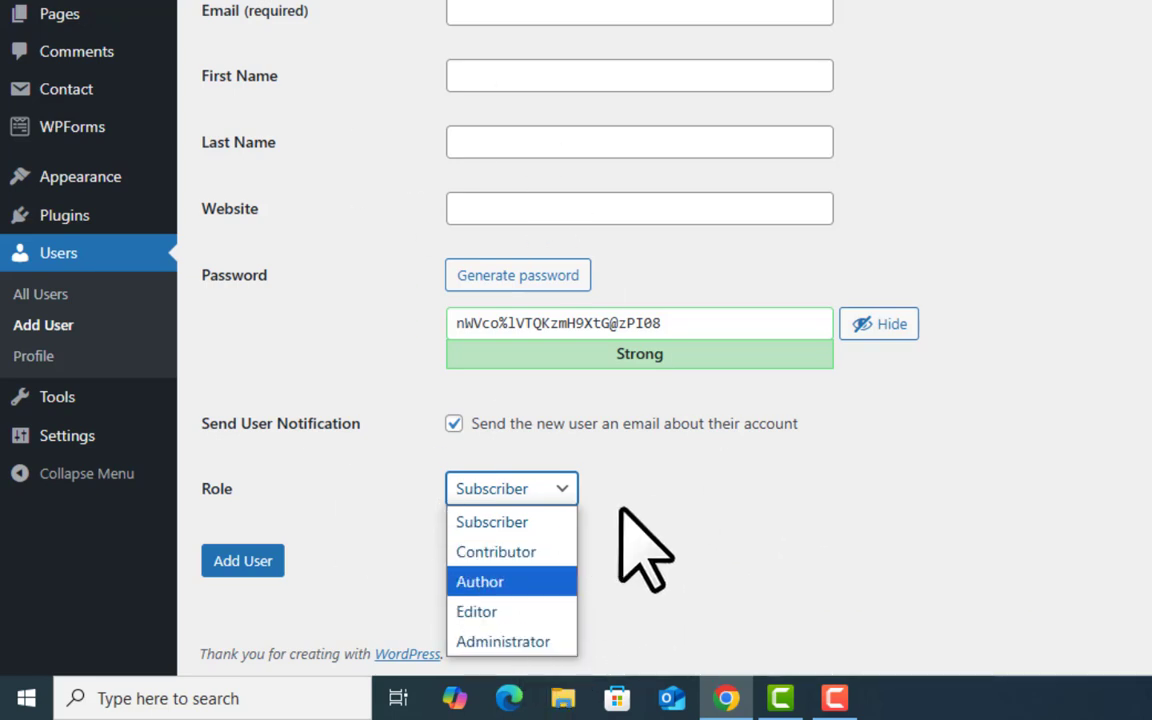
left_click(528, 551)
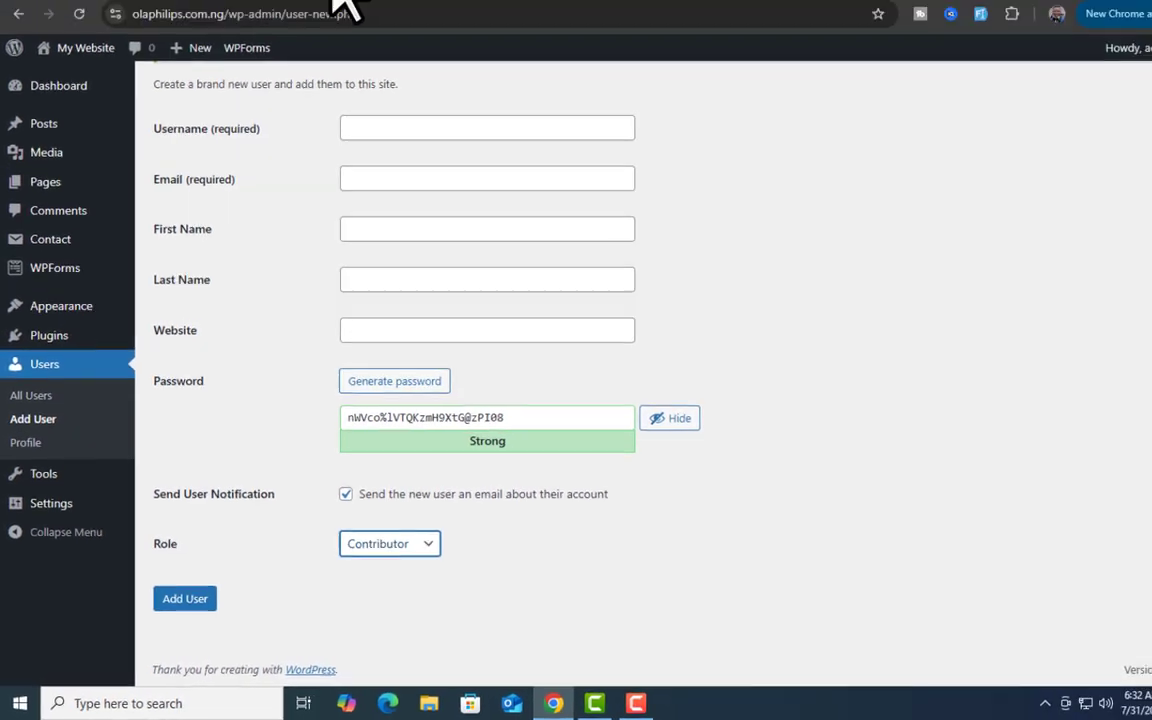
Switch to the St Andrews WordPress user roles article with its Subscriber-to-Administrator capability table
left_click(486, 12)
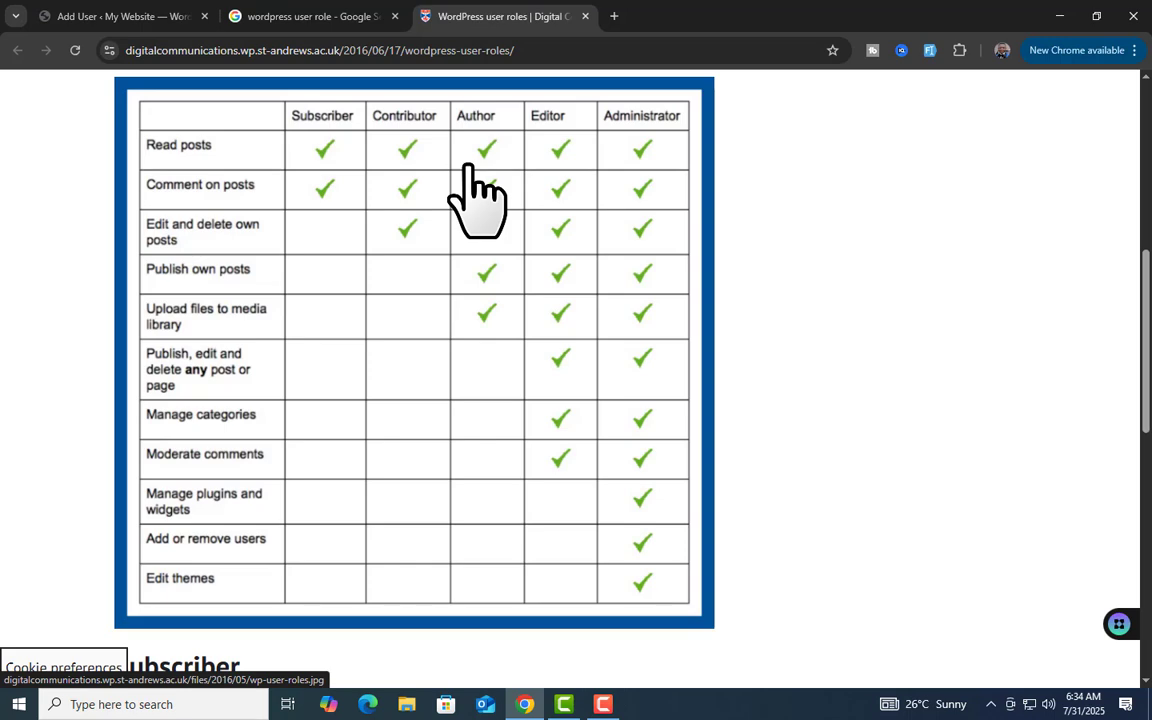
Enter username DemoUser, an email address, and first and last names in the new-user form
left_click(175, 15)
scroll(630, 240, "up", 1)
left_click(537, 234)
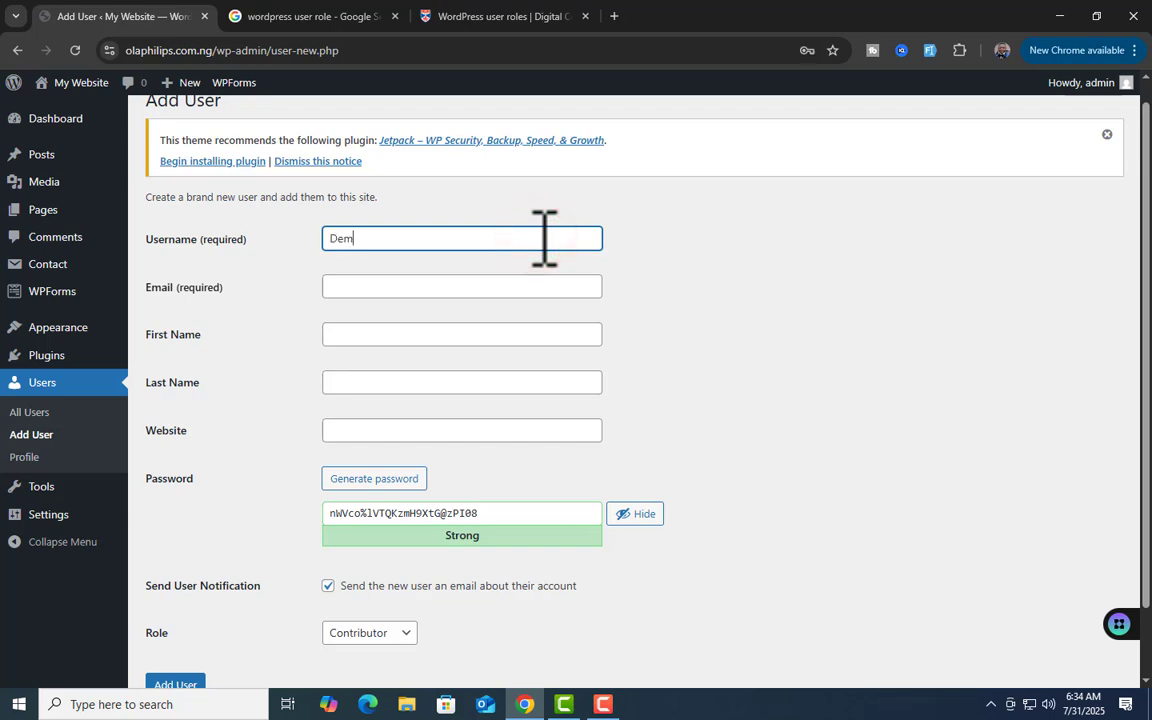
type("DemoUser")
left_click(494, 287)
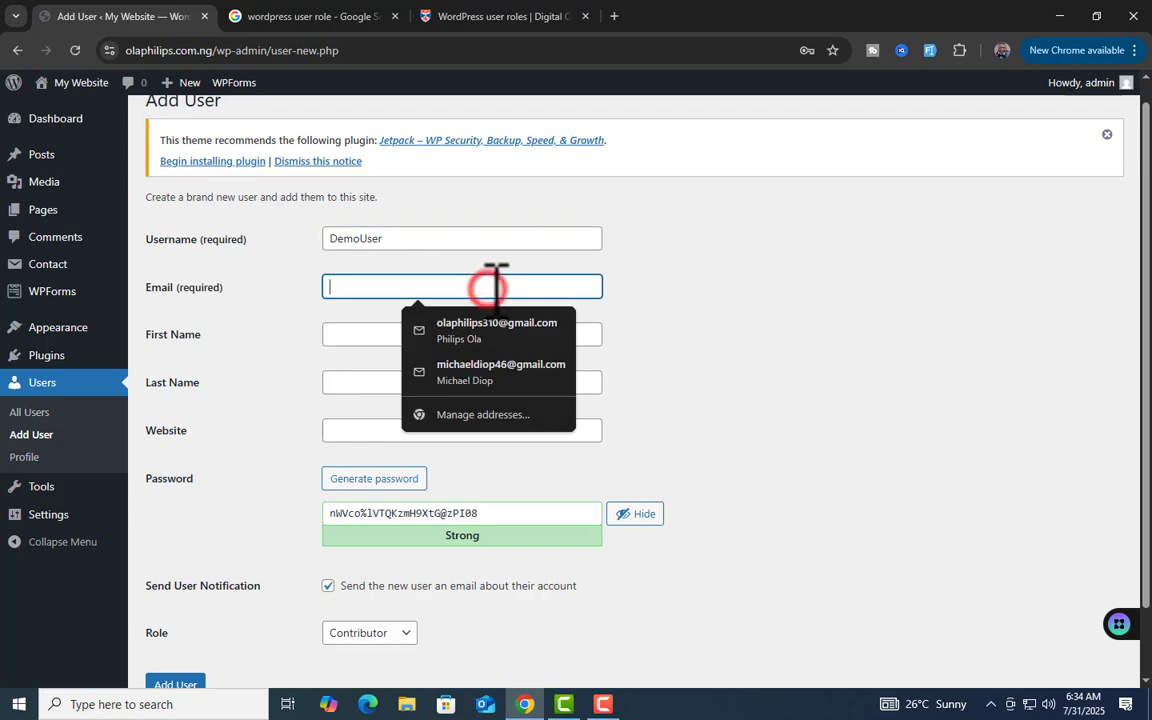
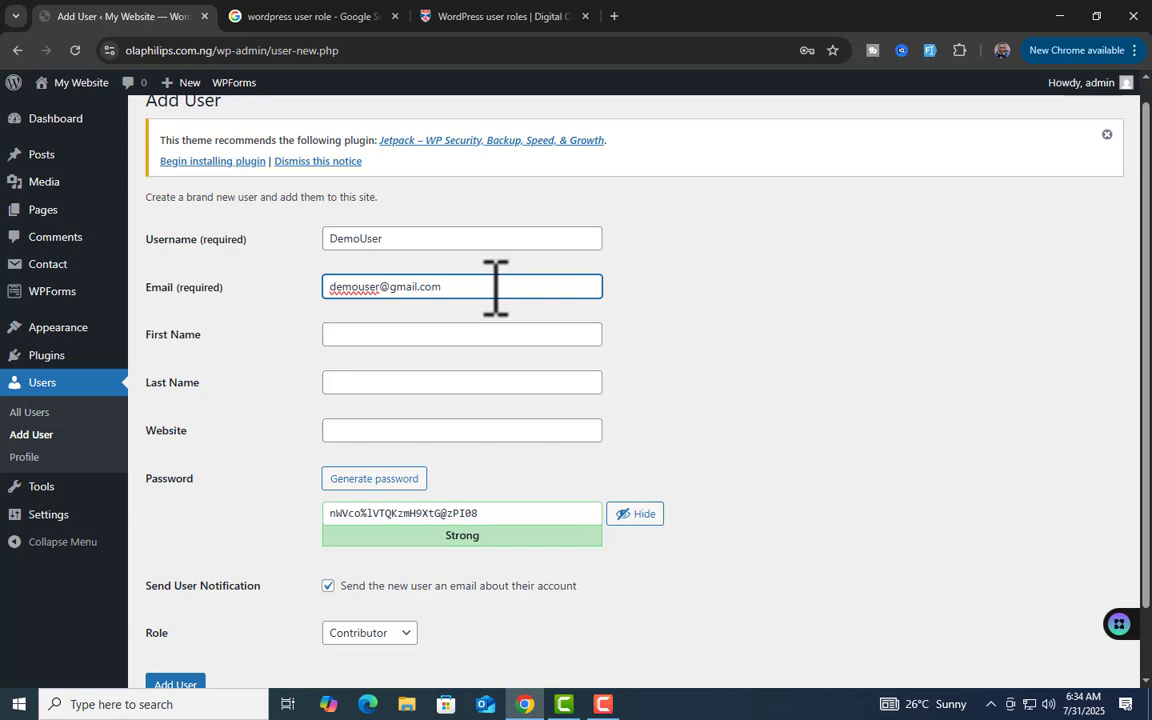
left_click(462, 334)
type("Demo")
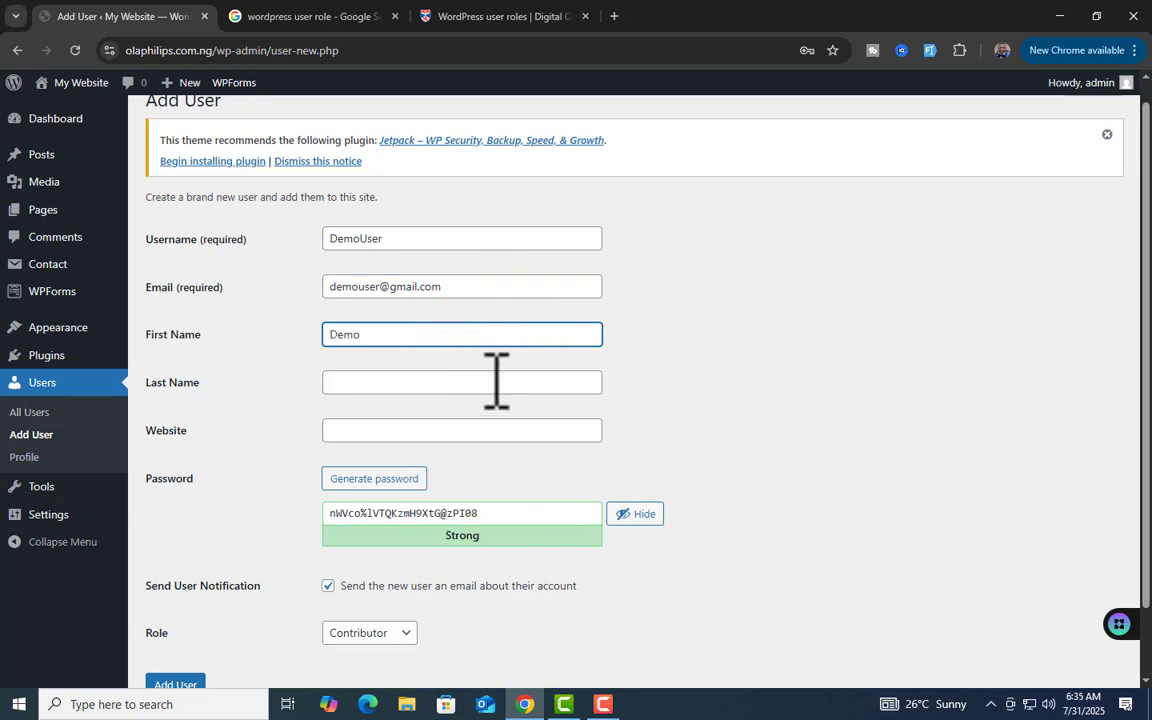
left_click(487, 381)
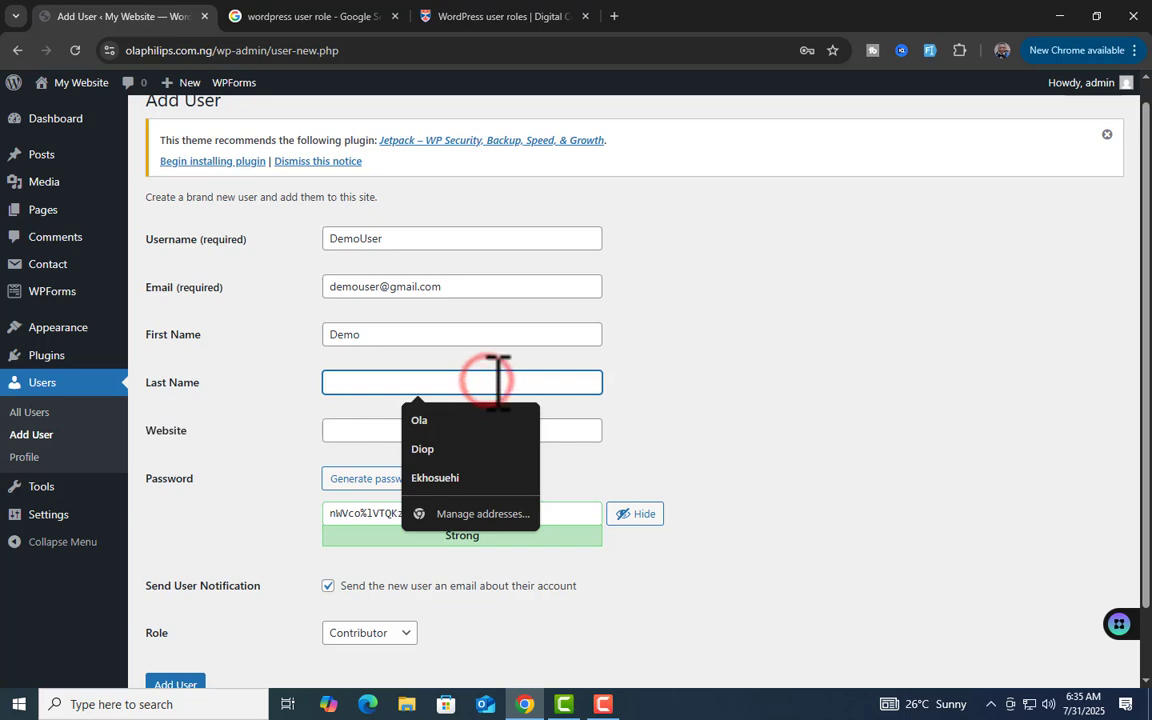
type("Demo")
Replace the generated password with a custom sample password
triple_click(546, 512)
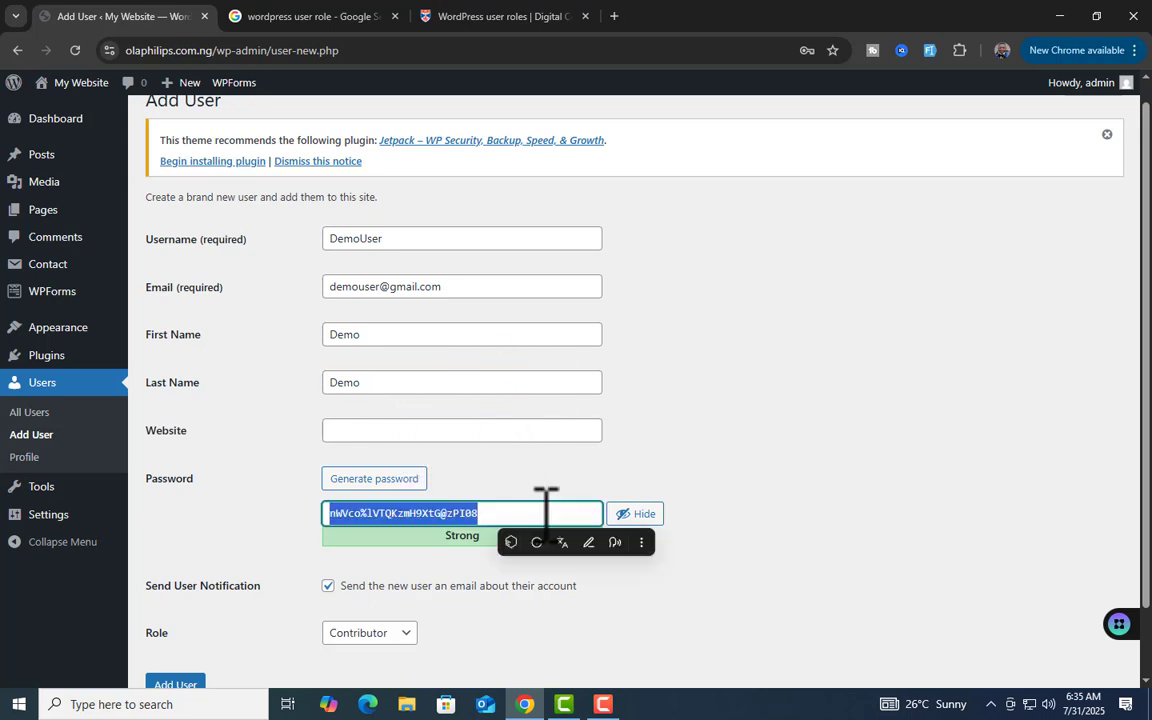
key("BackSpace")
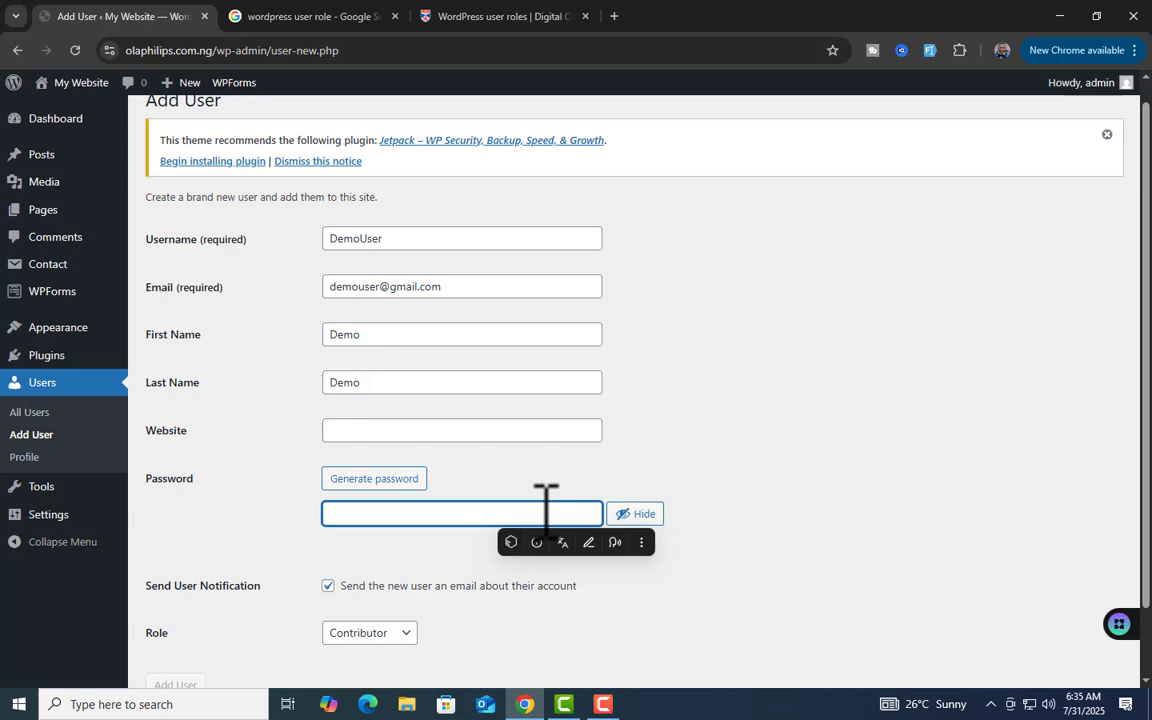
type("Demo1Pa")
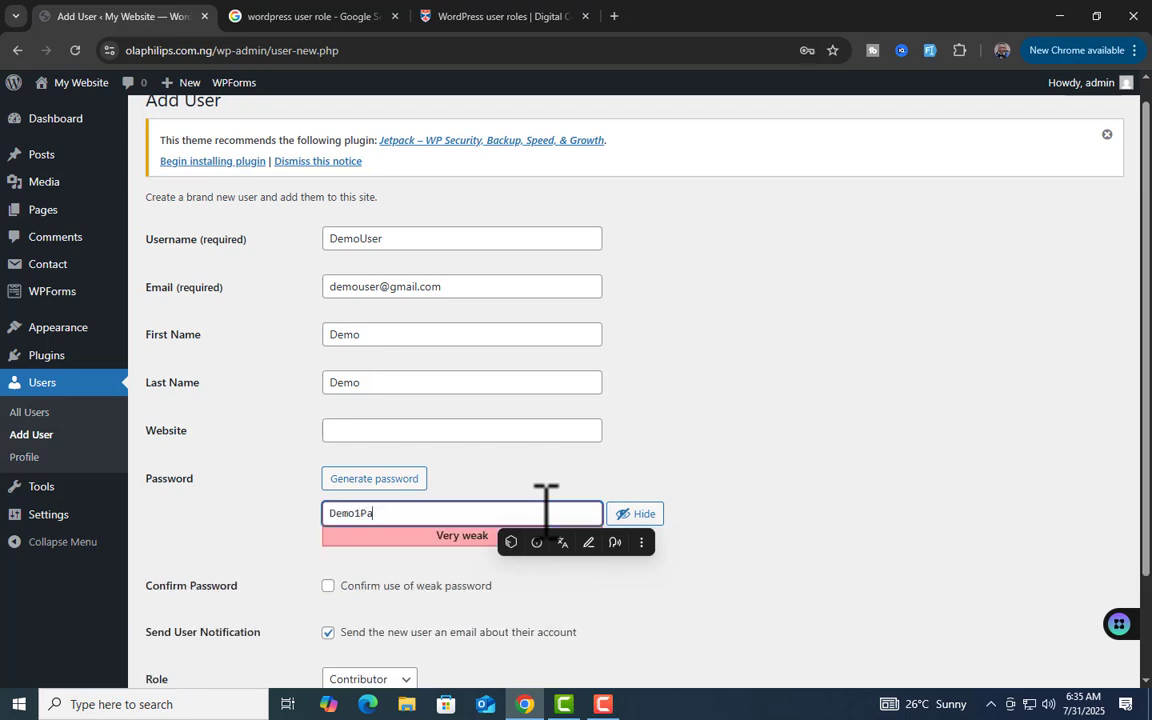
type("ss")
left_click(688, 412)
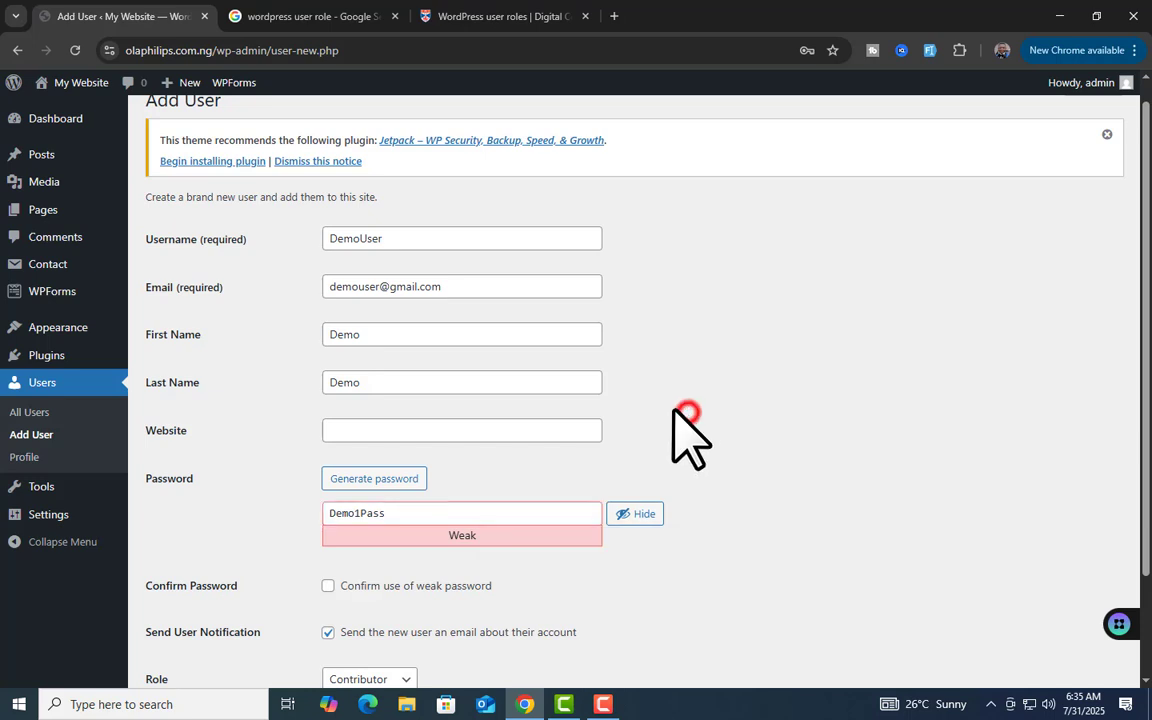
Delete the digit from the password and tick 'Confirm use of weak password'
scroll(661, 412, "down", 1)
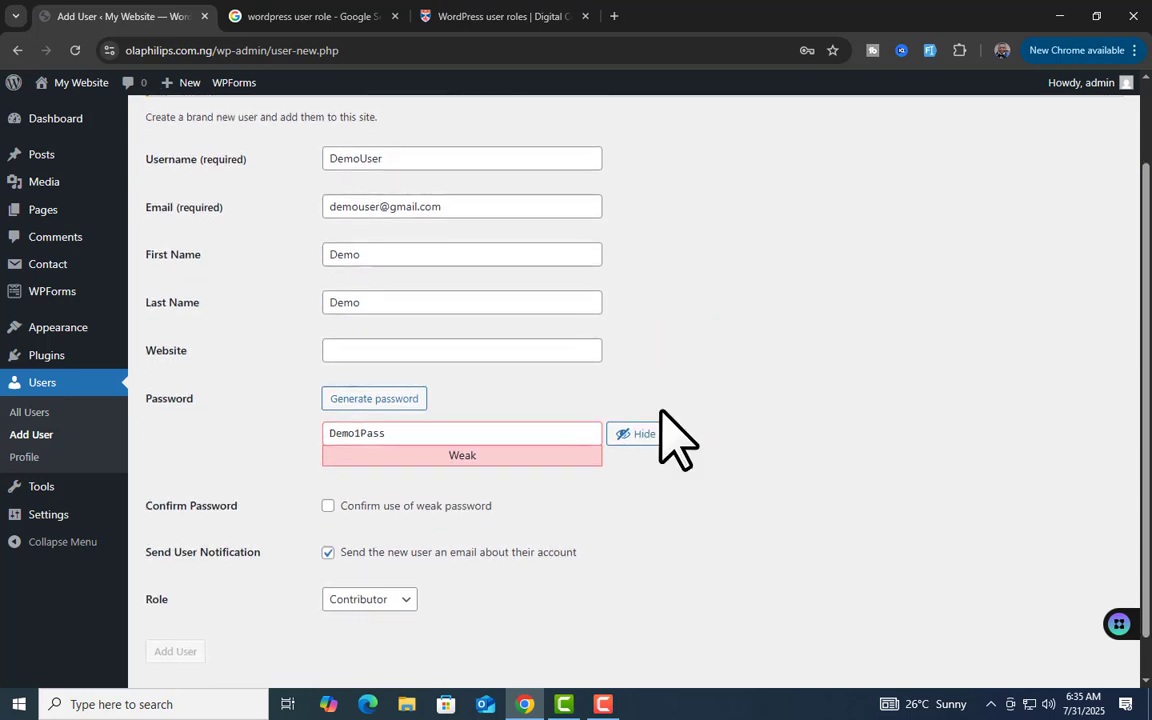
left_click(502, 436)
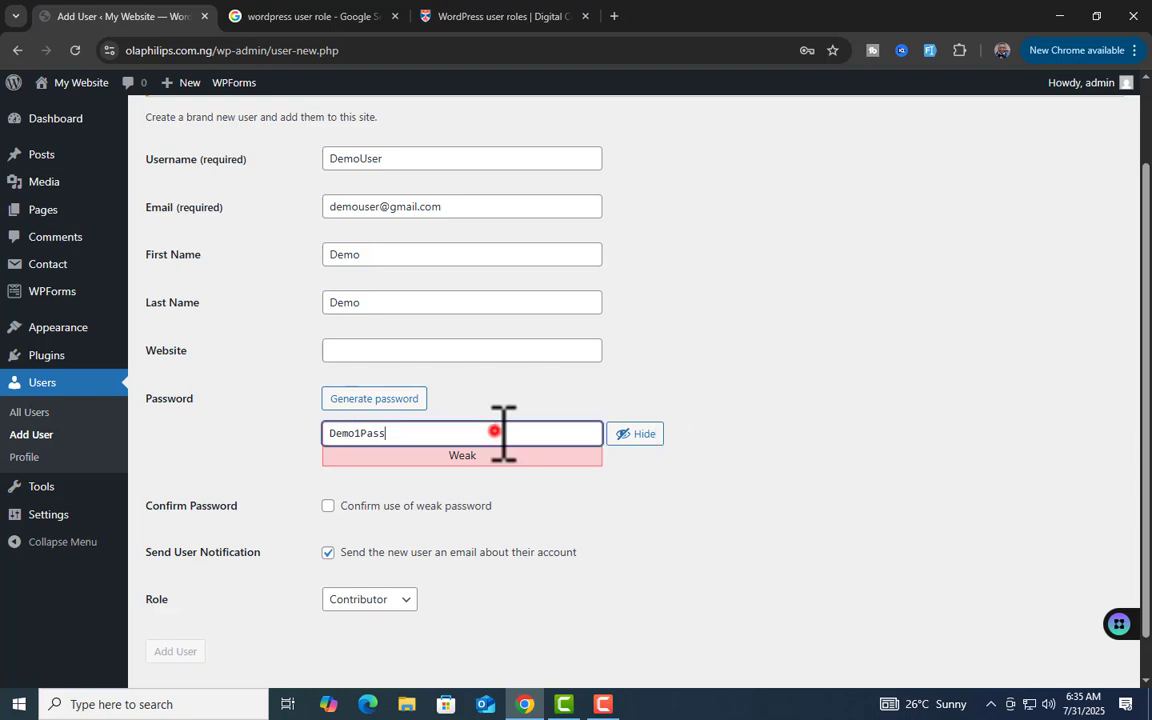
double_click(497, 434)
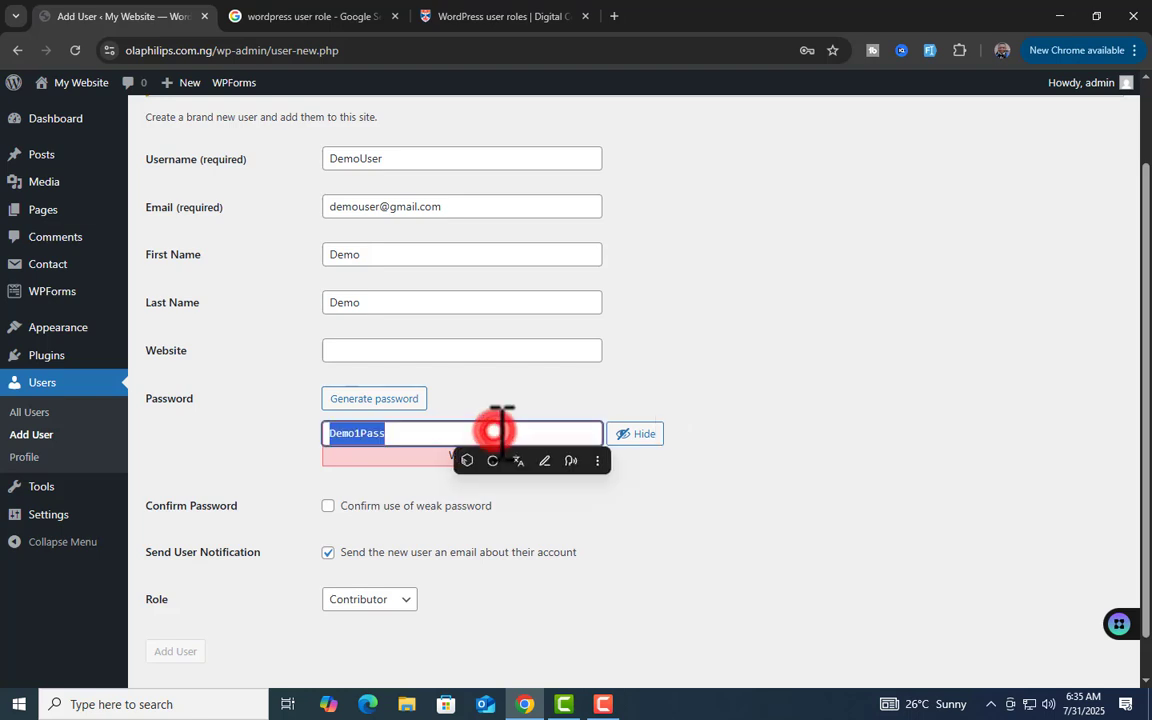
left_click(697, 392)
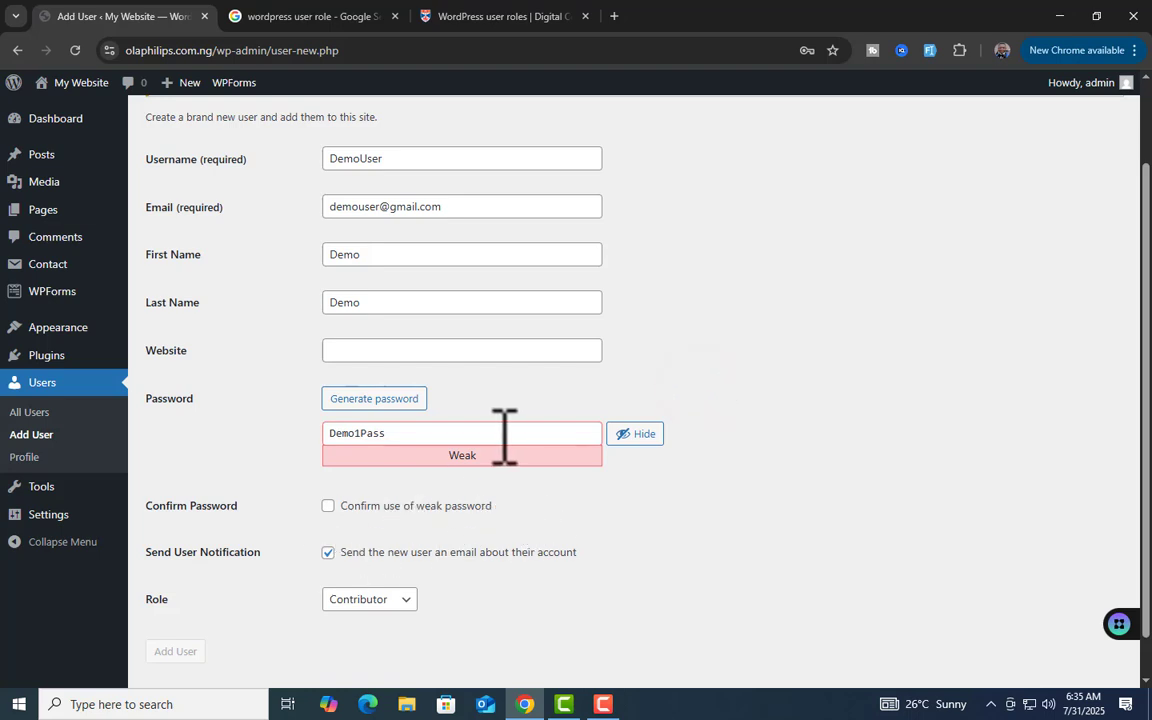
left_click(360, 432)
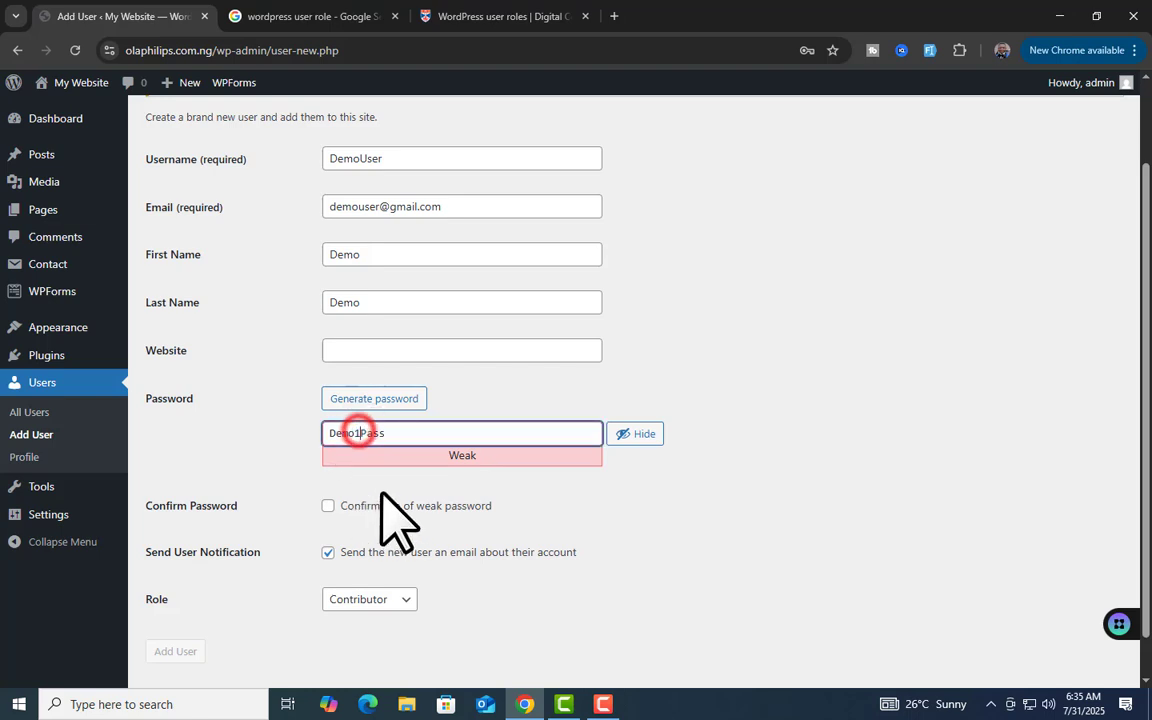
key("BackSpace")
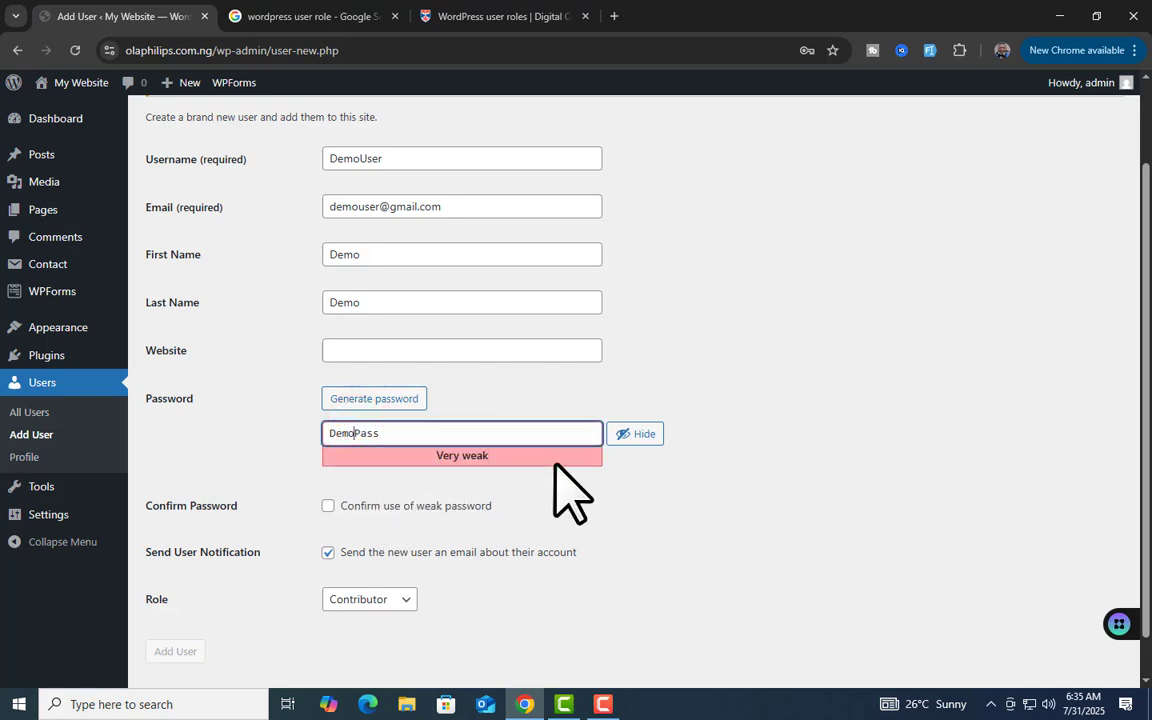
left_click(719, 391)
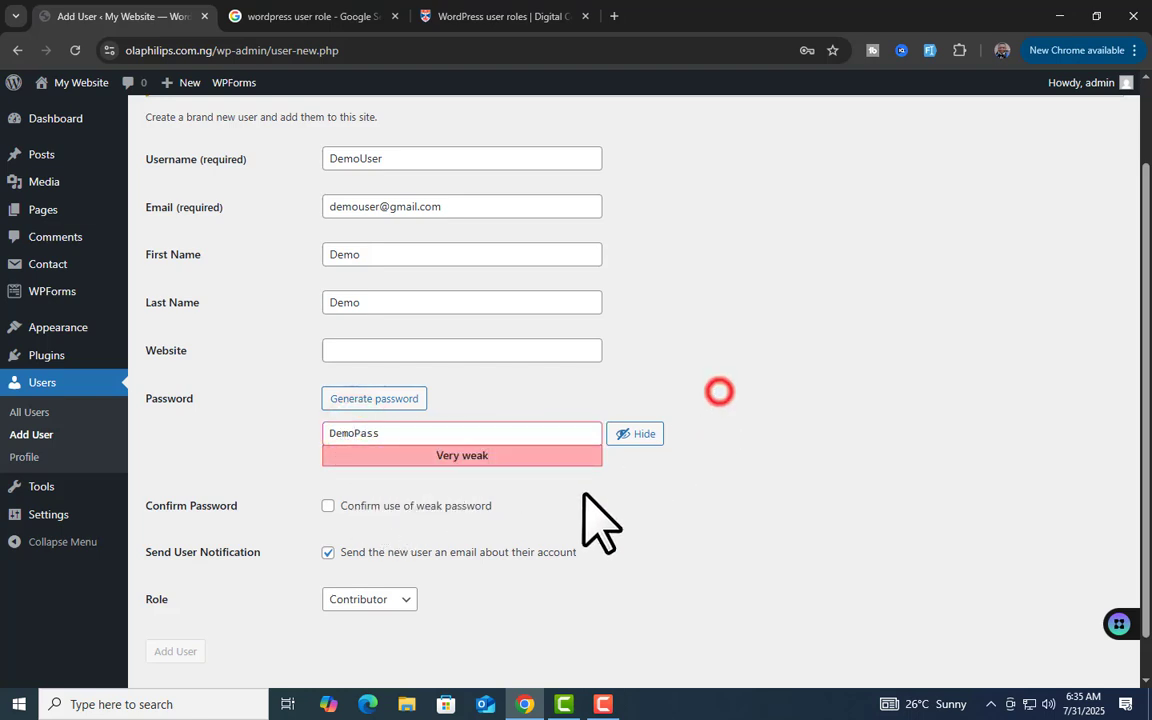
left_click(329, 506)
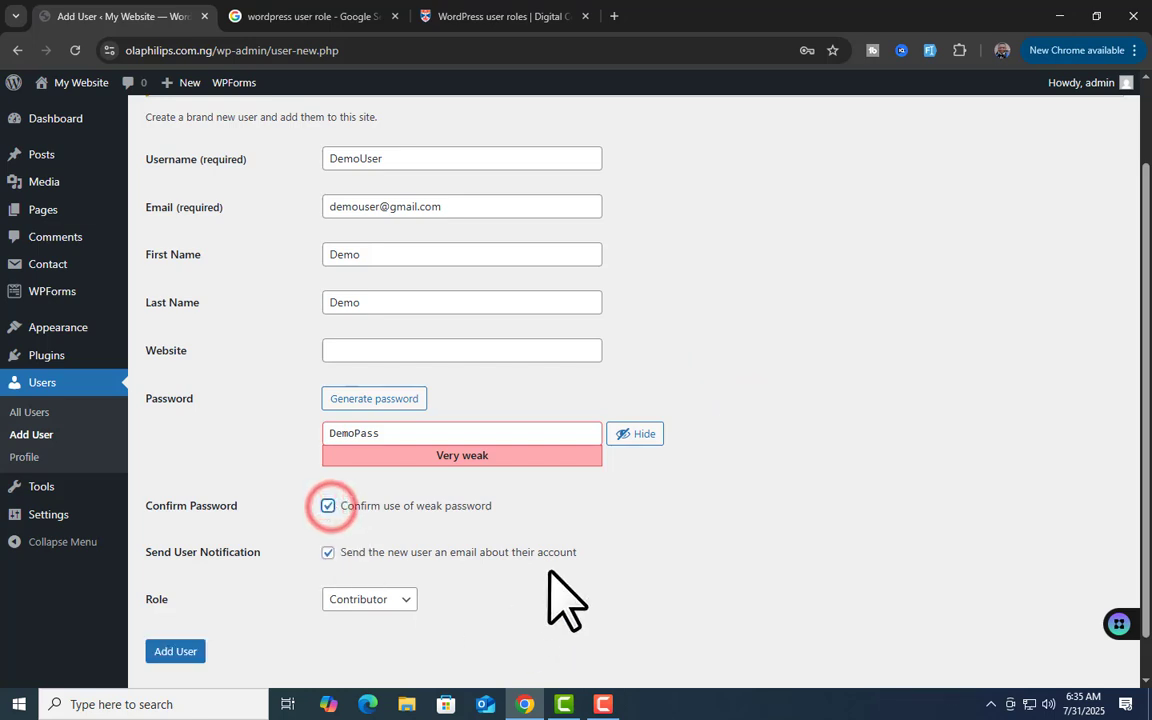
scroll(420, 592, "down", 1)
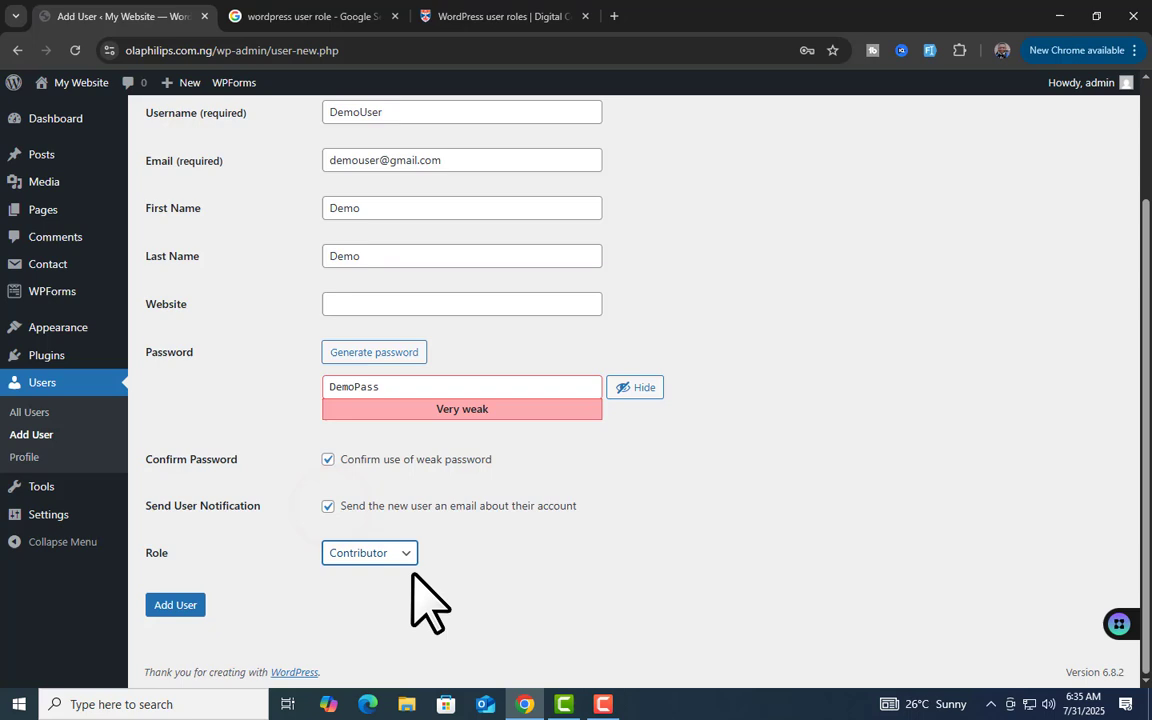
After checking the roles table, set the role to Subscriber and add the DemoUser account
left_click(527, 15)
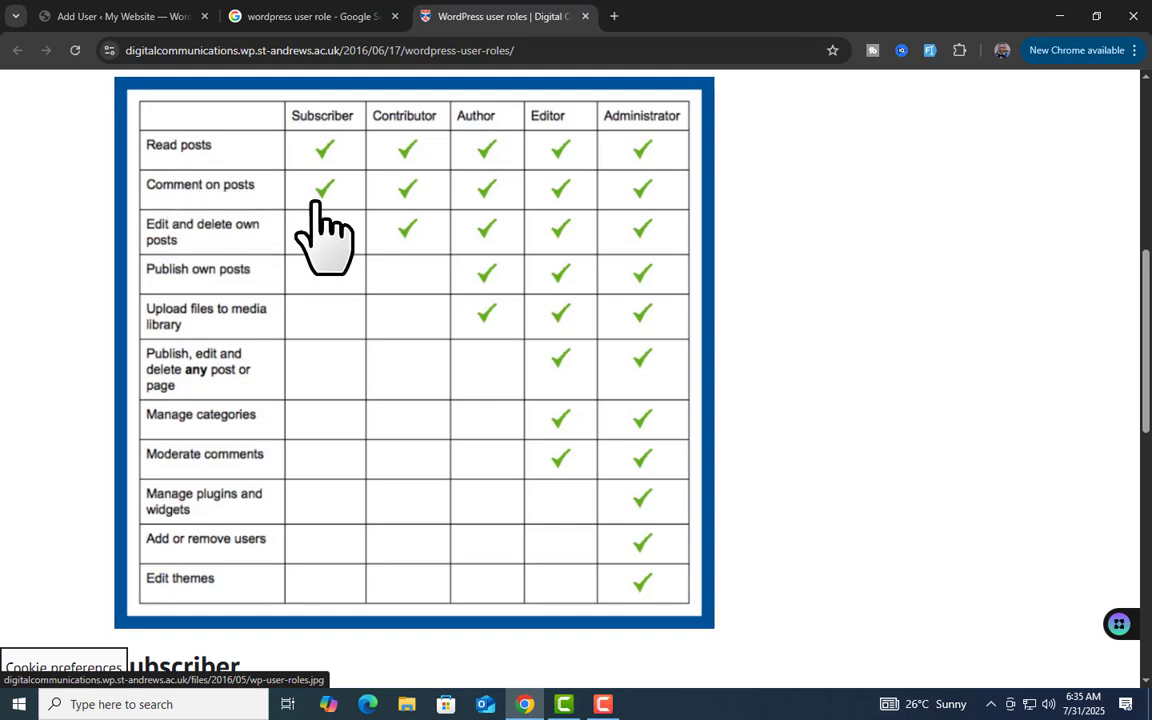
left_click(110, 14)
left_click(403, 545)
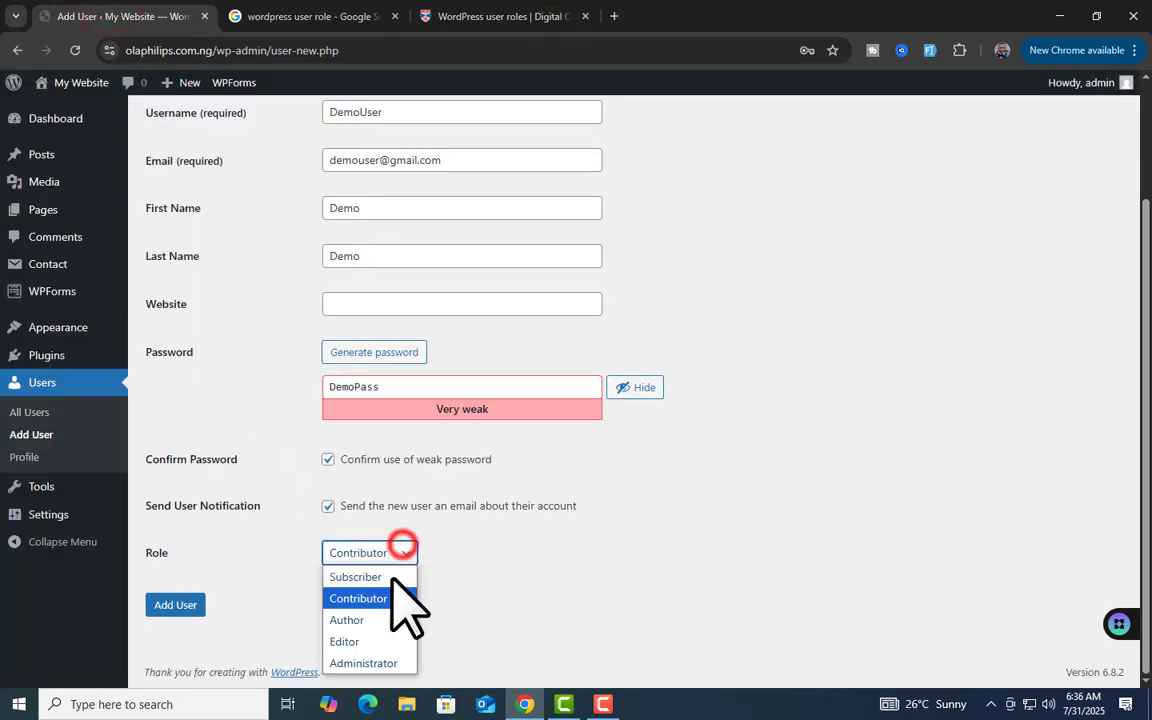
left_click(392, 577)
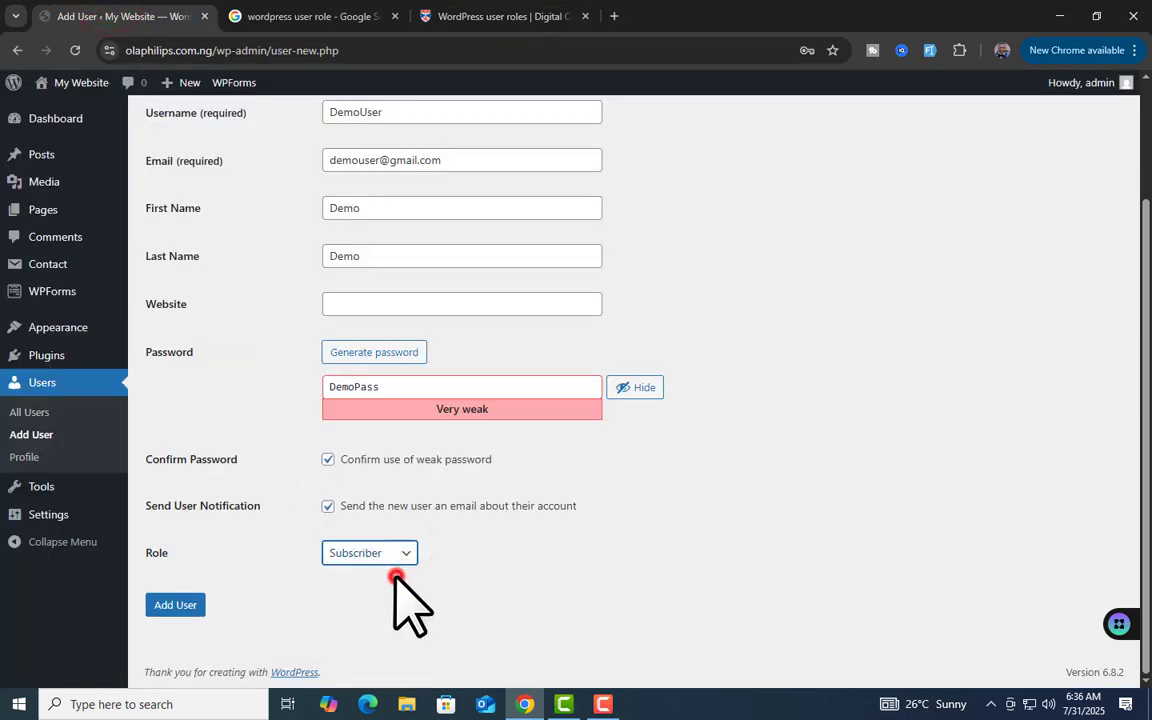
left_click(184, 604)
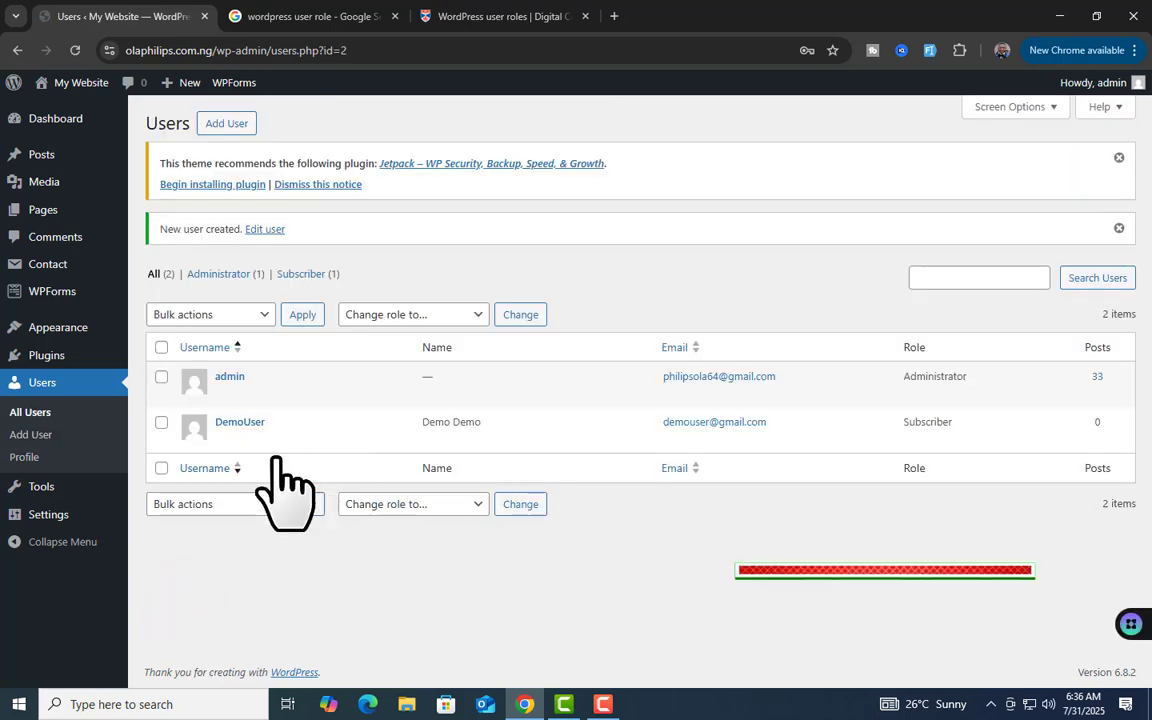
With DemoUser listed as Subscriber, open Chrome's three-dot main menu
mouse_move(232, 430)
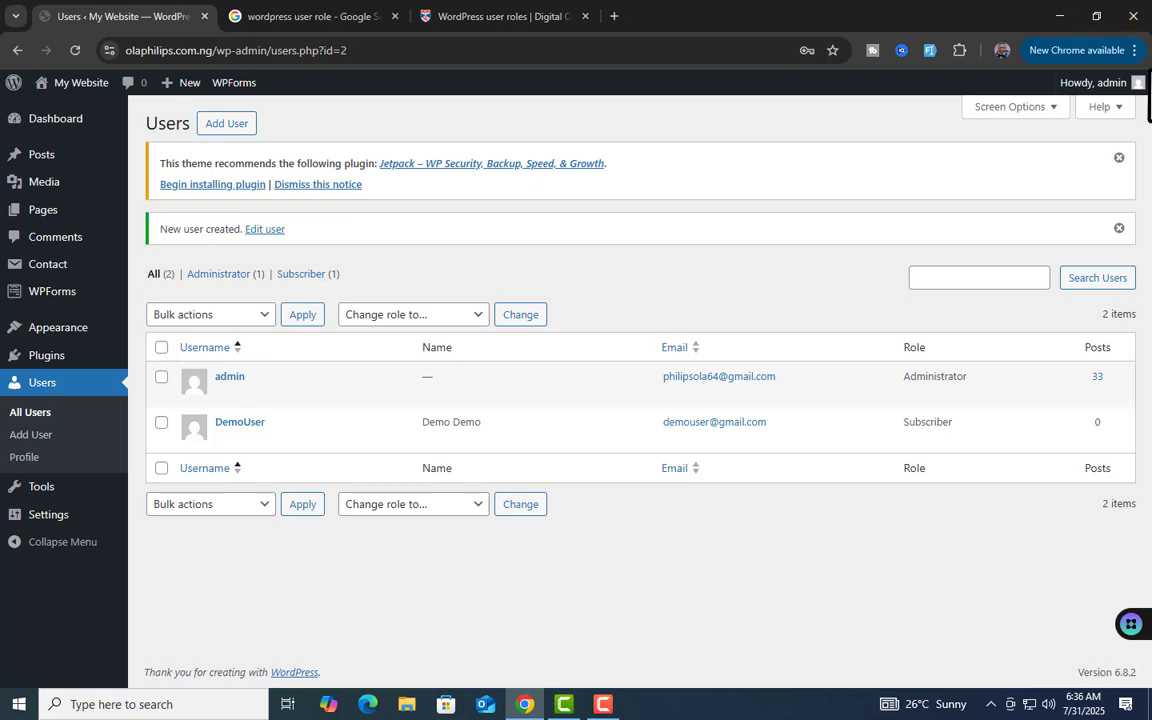
left_click(1136, 52)
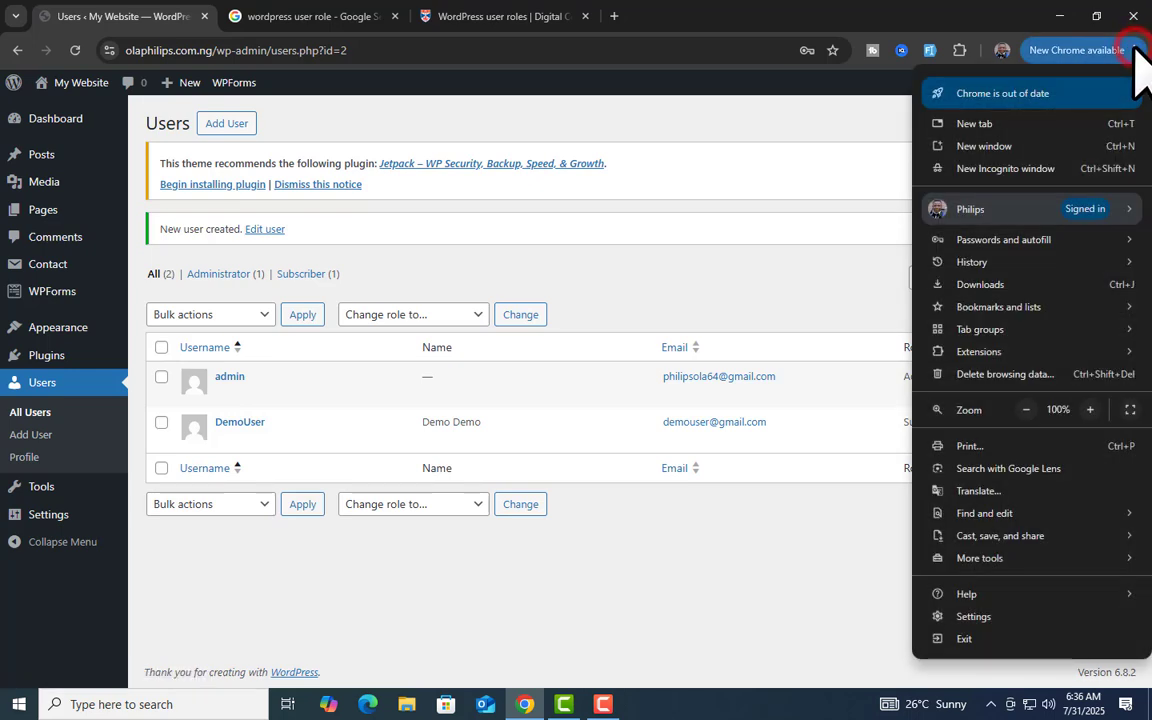
Open a new Incognito window and go to the site's wp-login page
left_click(1035, 170)
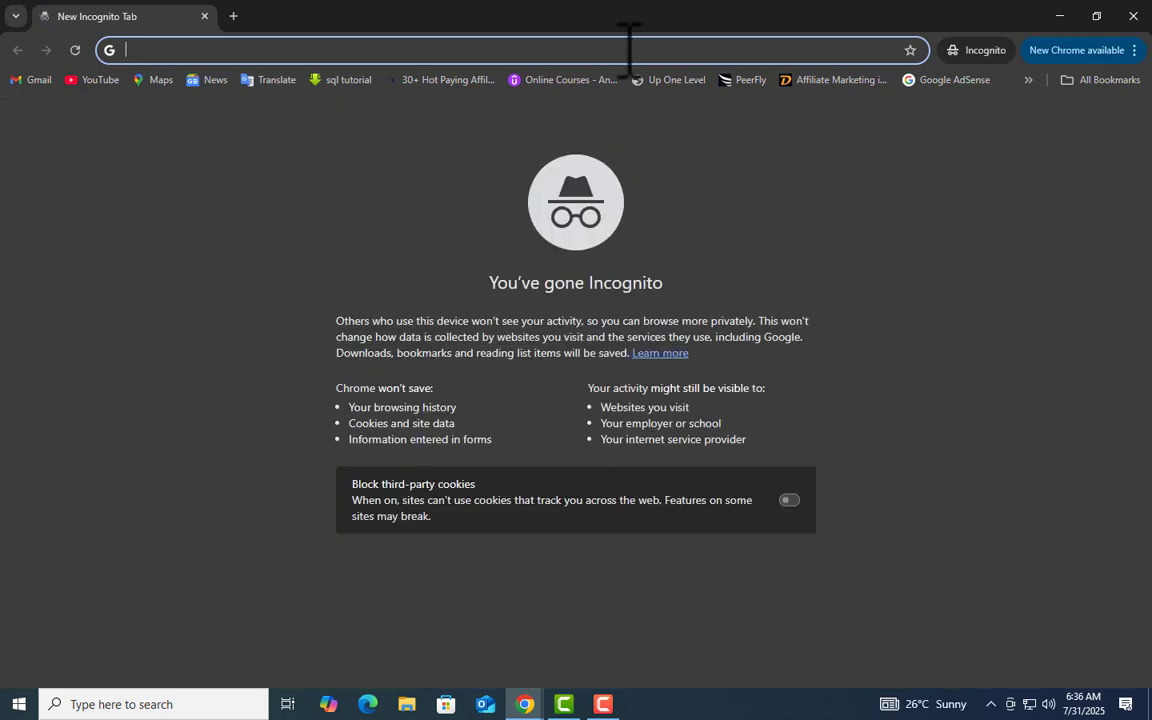
type("ola")
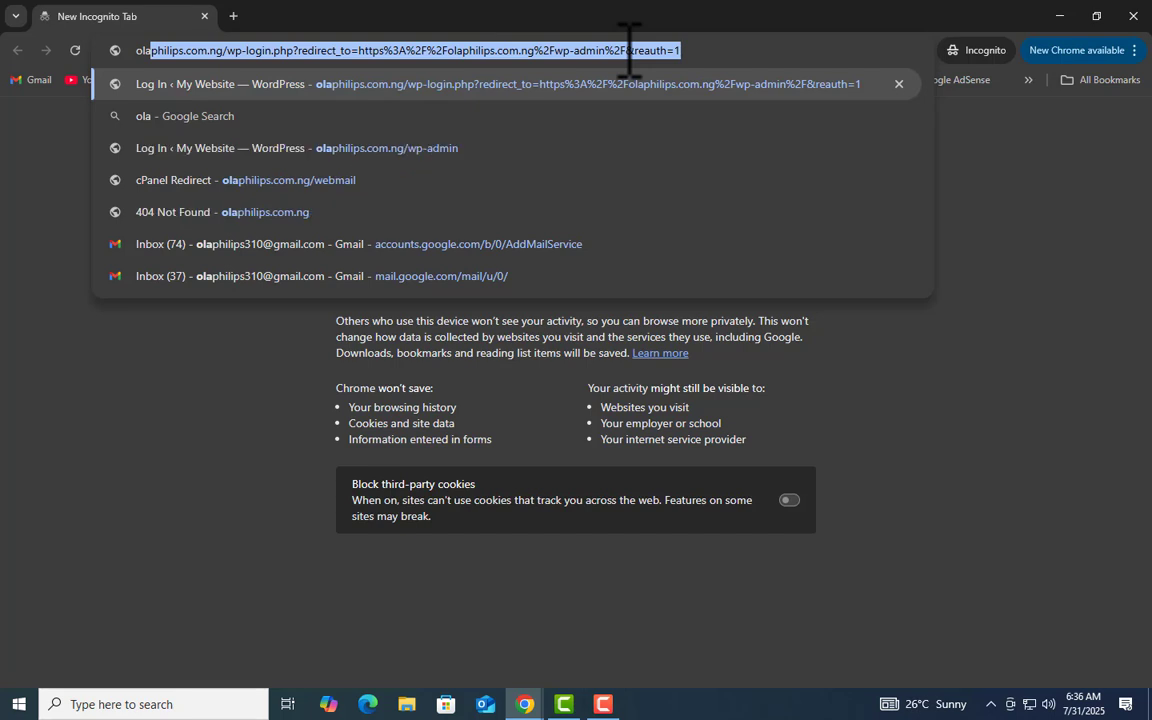
key("Return")
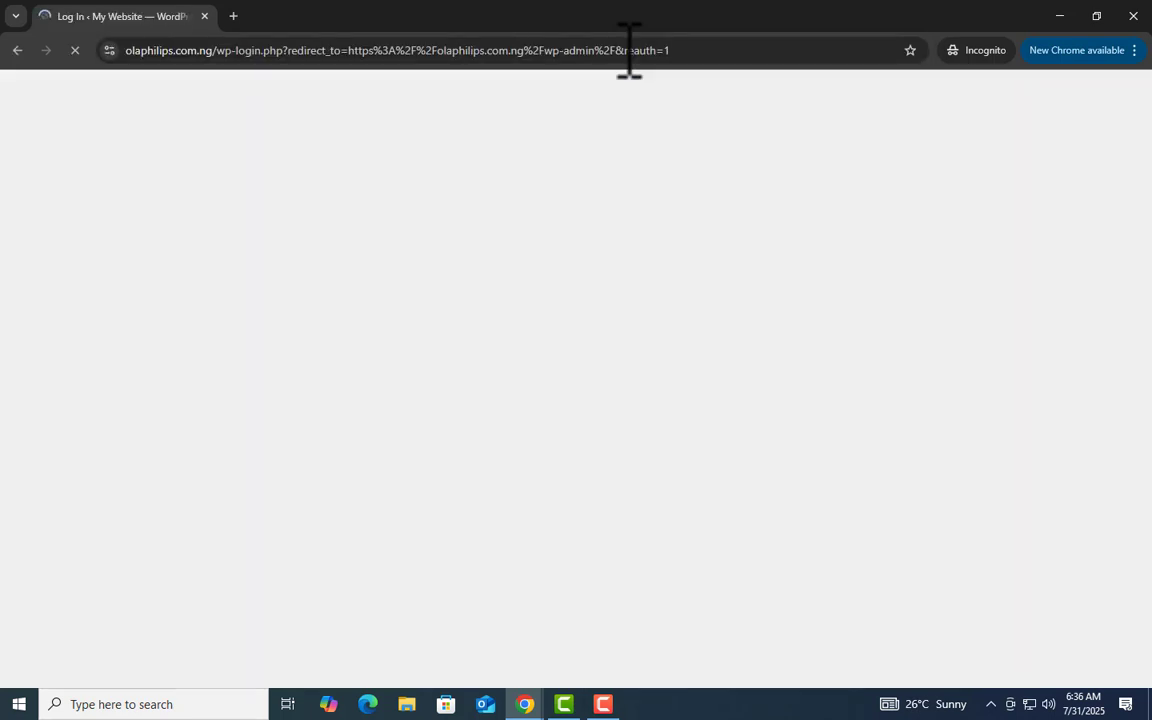
Log in as DemoUser with the account's password
left_click(622, 273)
type("Demo")
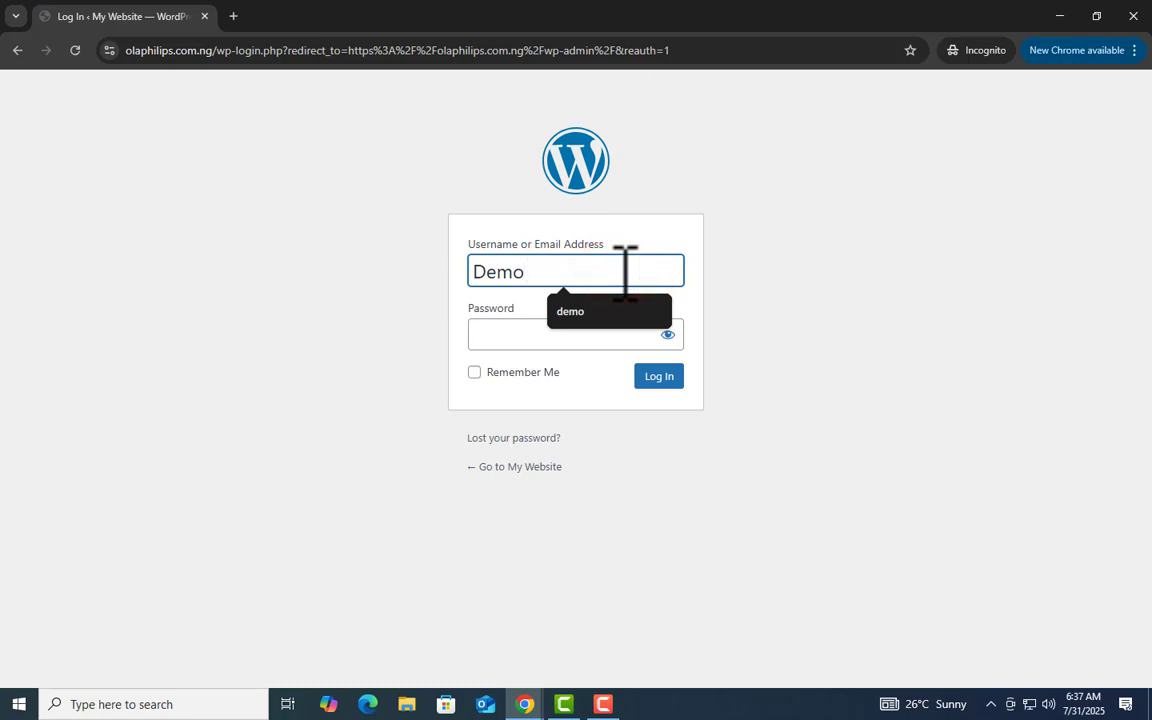
type("USer")
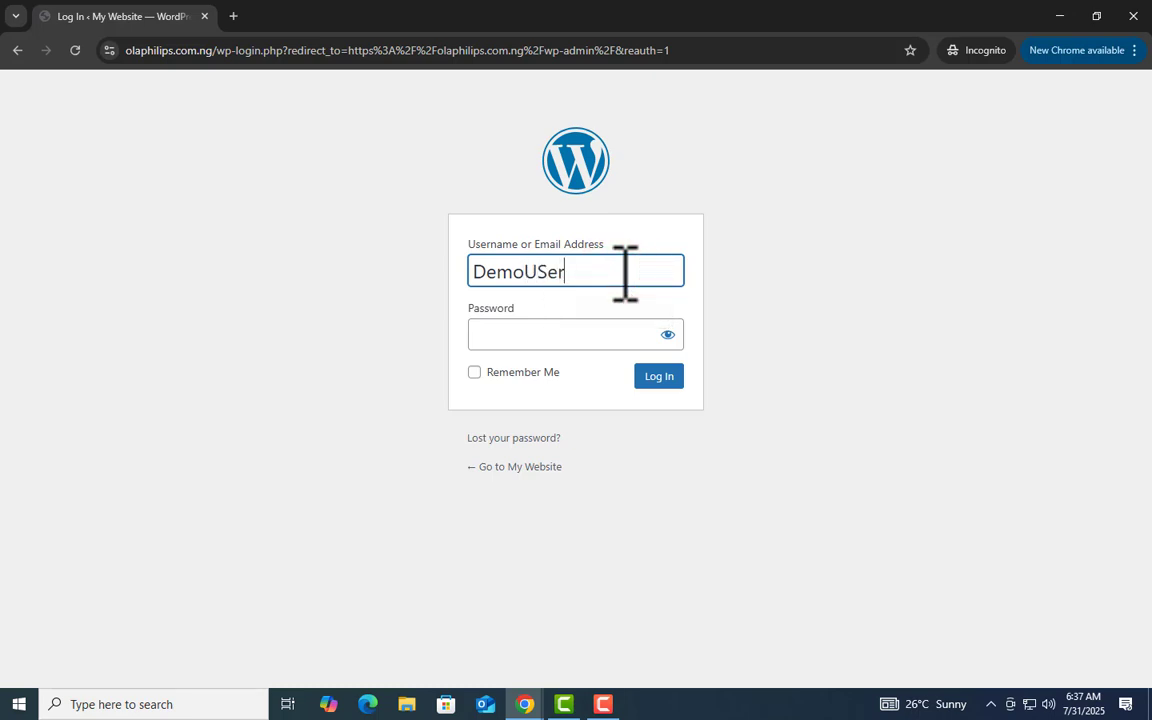
key("BackSpace")
key("BackSpace")
key("BackSpace")
type("ser")
left_click(591, 339)
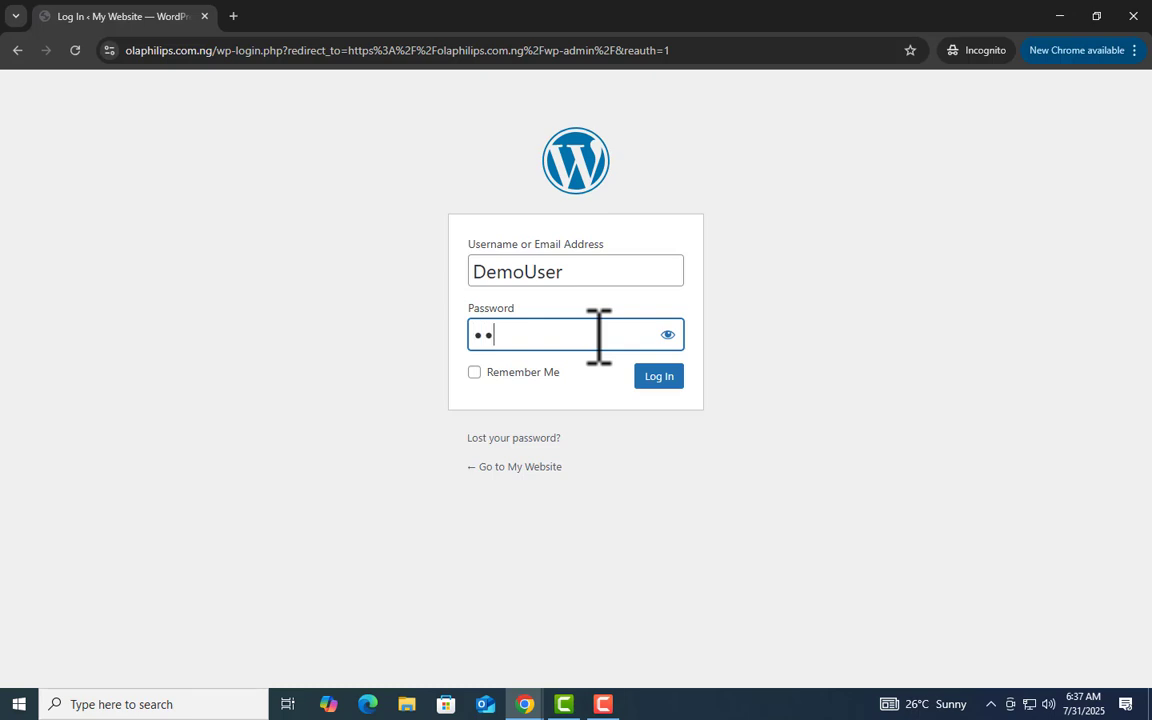
type("••••••••")
left_click(660, 378)
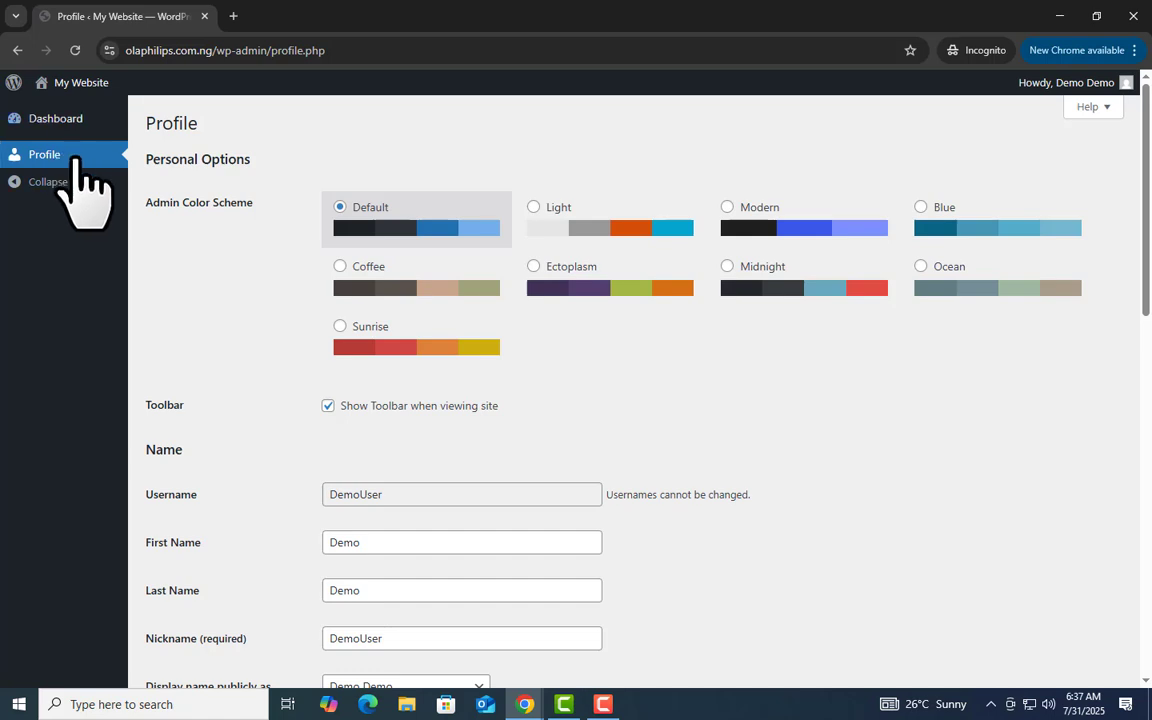
Compare the Subscriber's Dashboard-and-Profile menu with the roles table, then minimize the private window
left_click(66, 118)
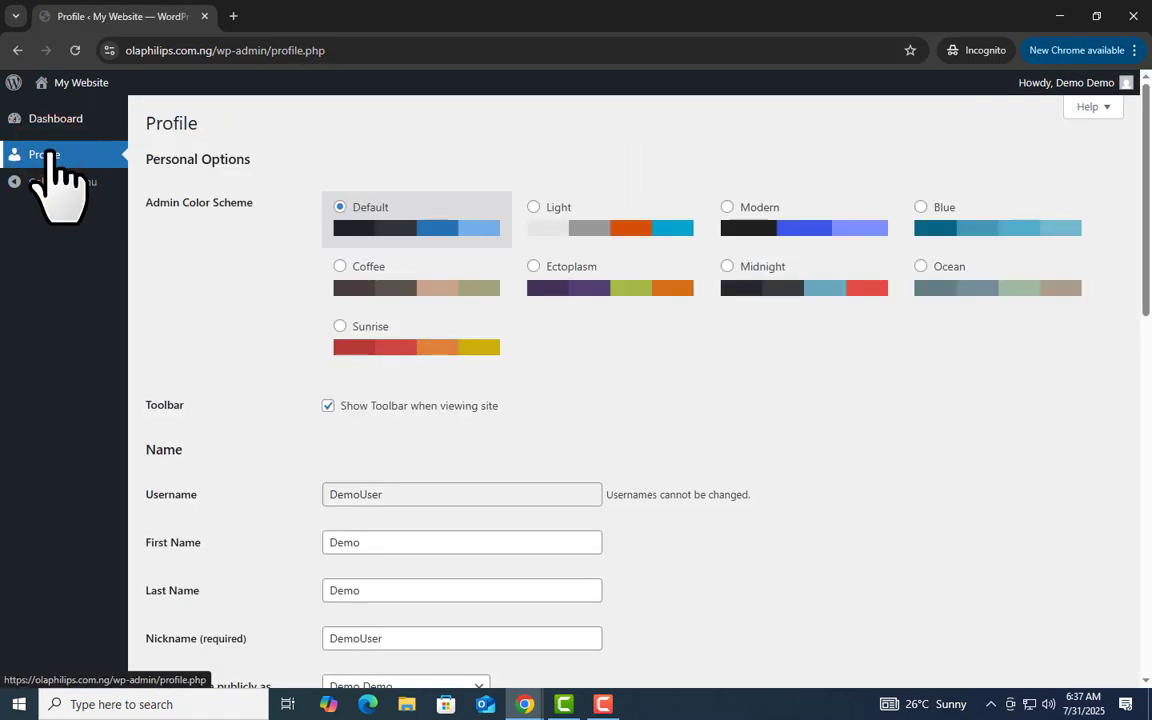
left_click(1060, 16)
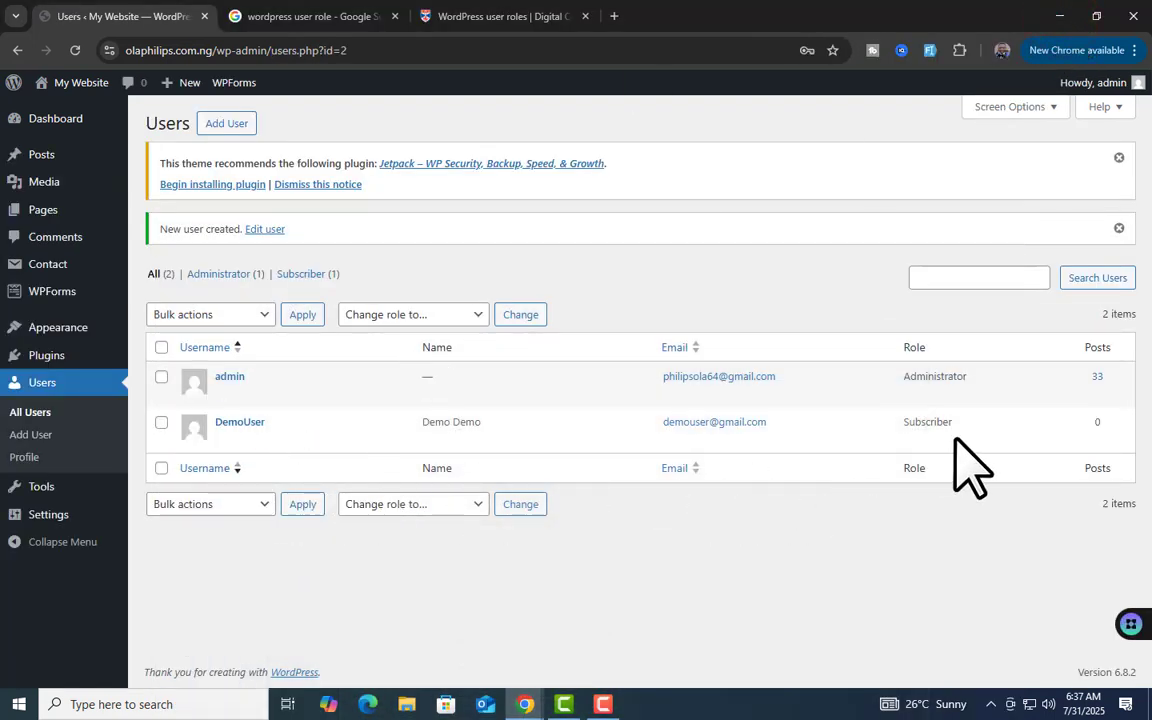
left_click(518, 16)
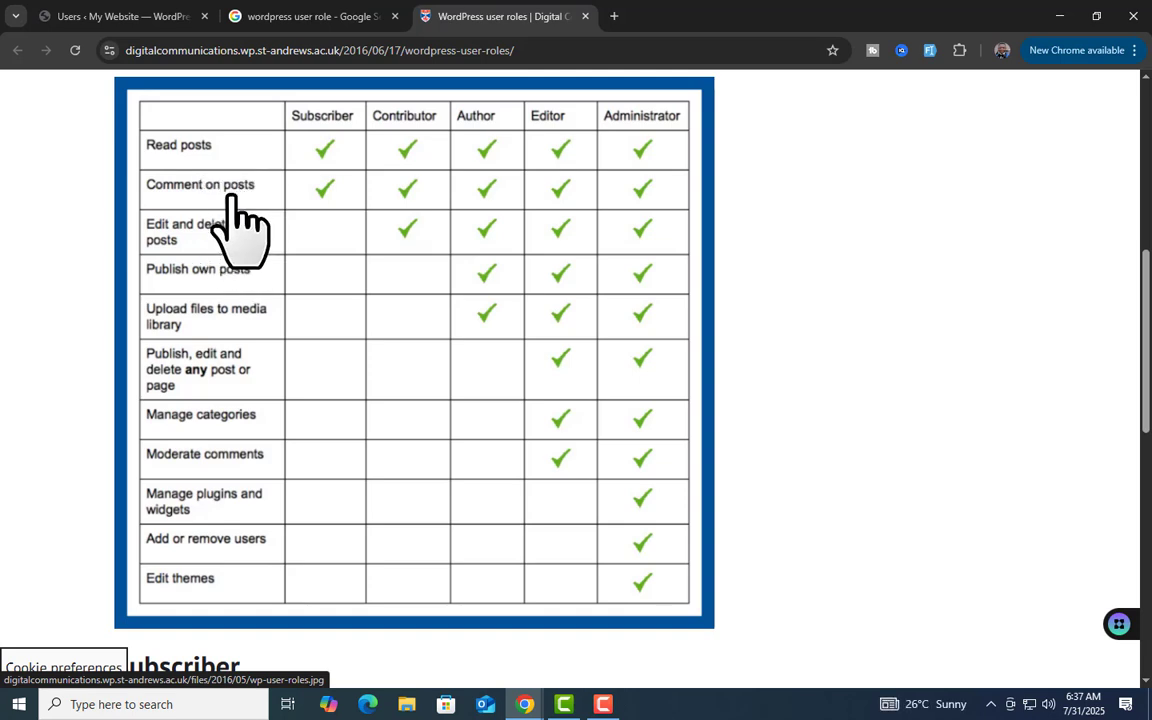
left_click(525, 705)
left_click(630, 628)
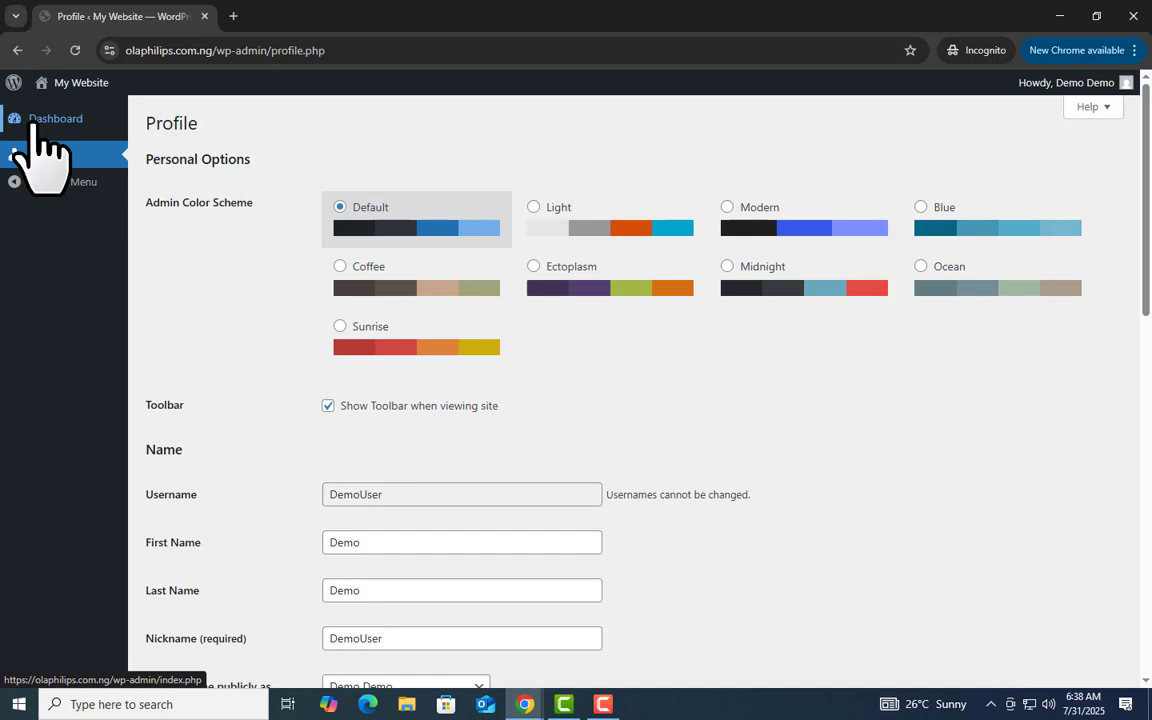
scroll(270, 586, "down", 3)
scroll(441, 508, "up", 3)
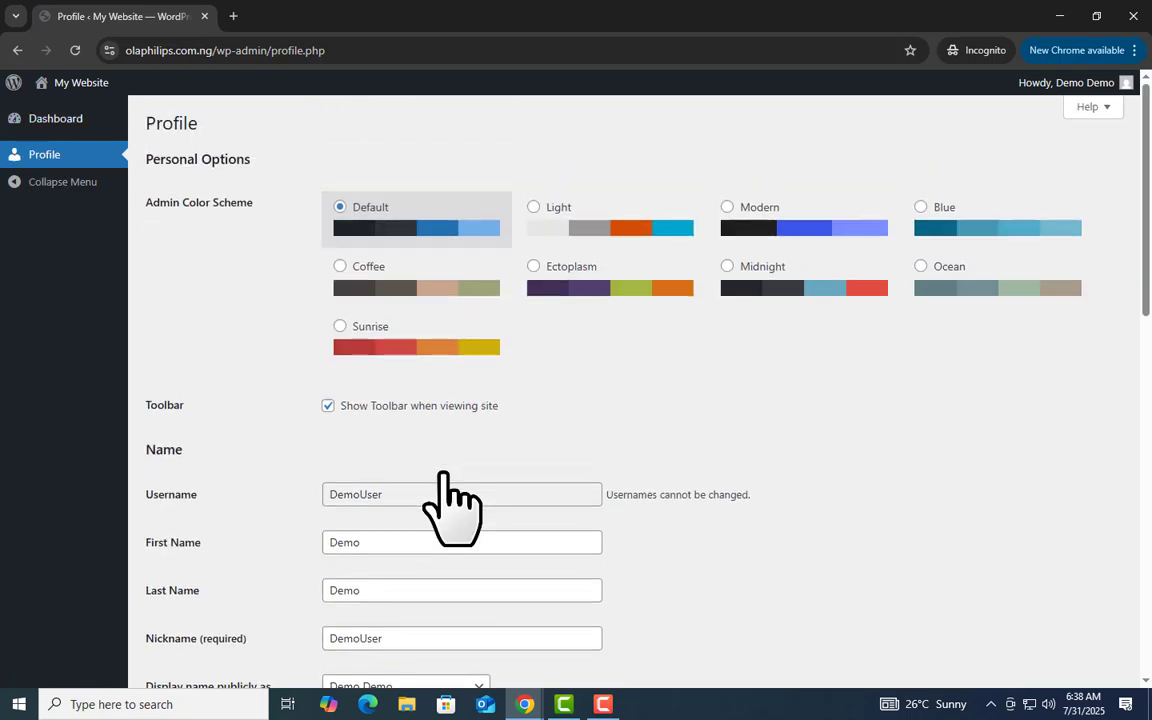
left_click(1059, 16)
Open DemoUser's Edit User page from the Users list, with a quick look at the roles comparison table
left_click(150, 18)
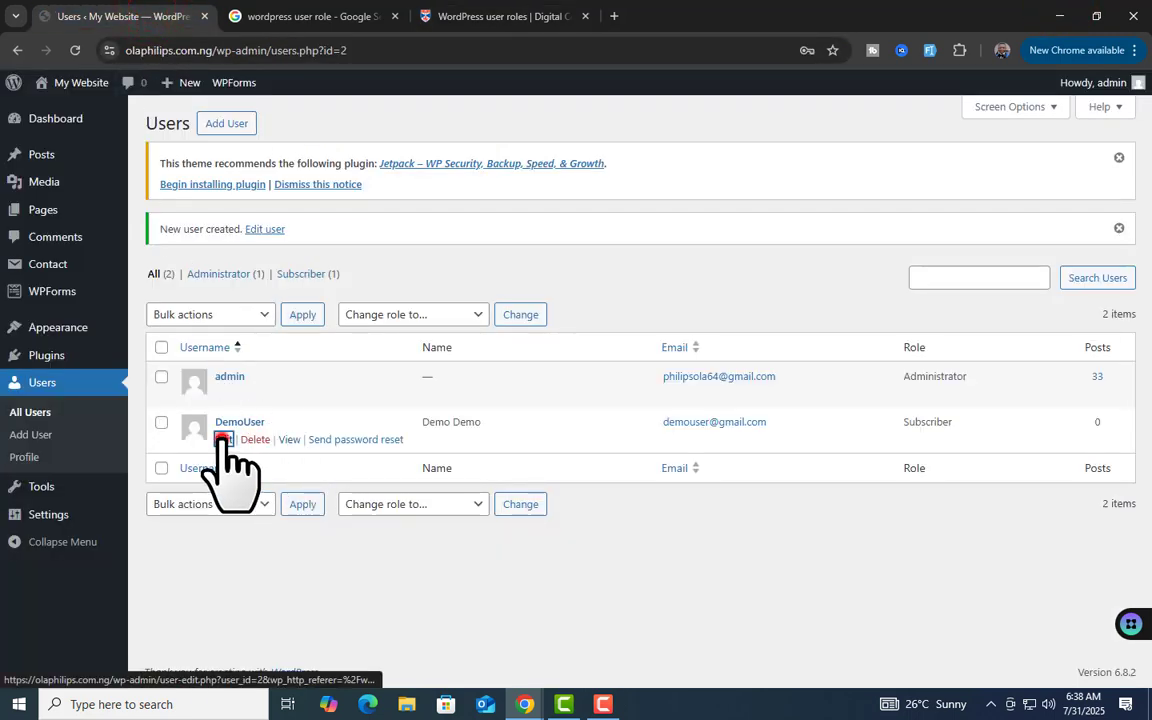
left_click(222, 440)
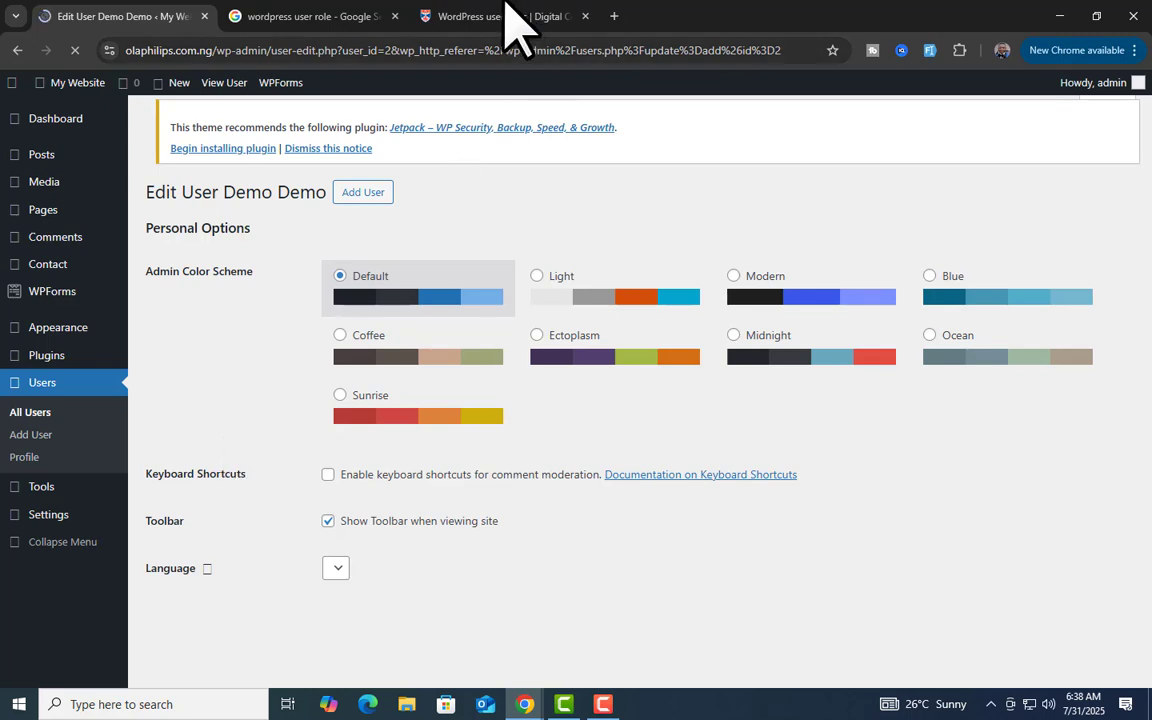
left_click(507, 17)
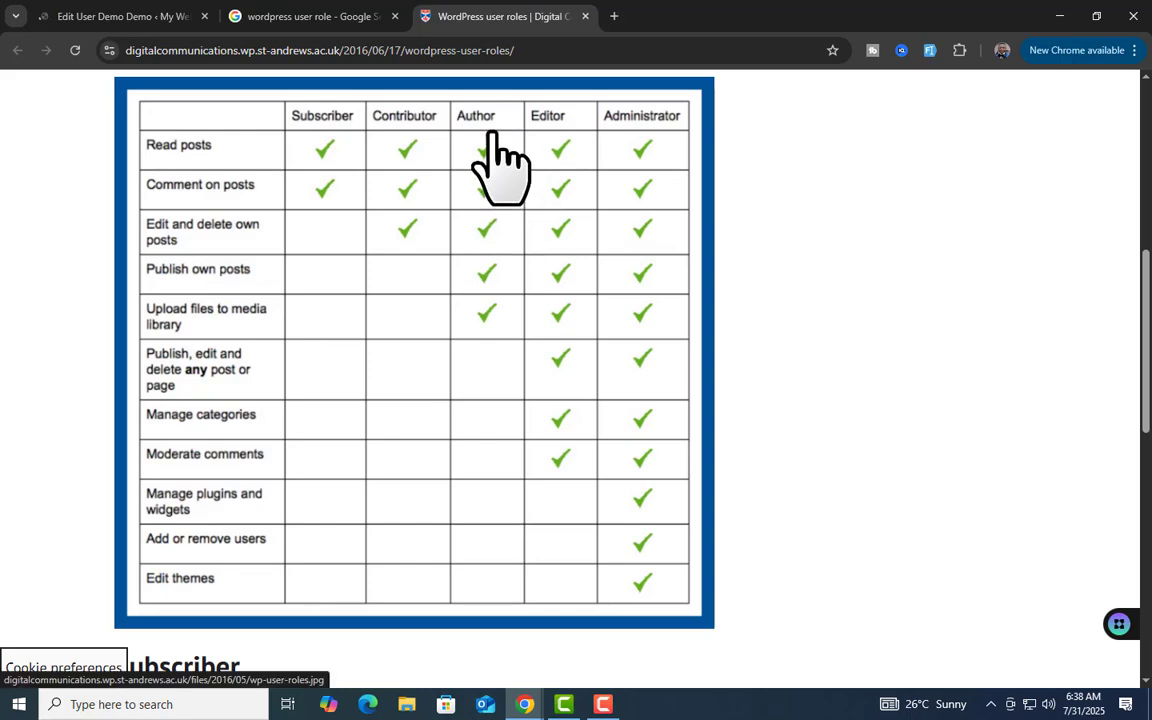
left_click(110, 16)
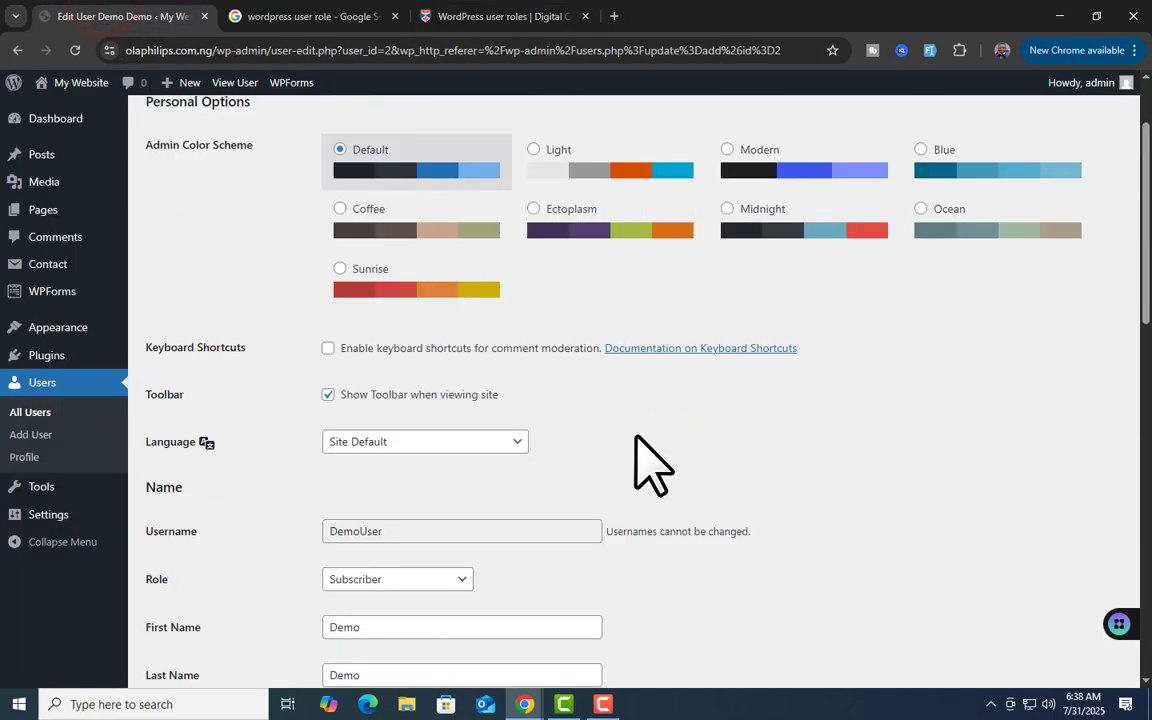
scroll(650, 465, "down", 2)
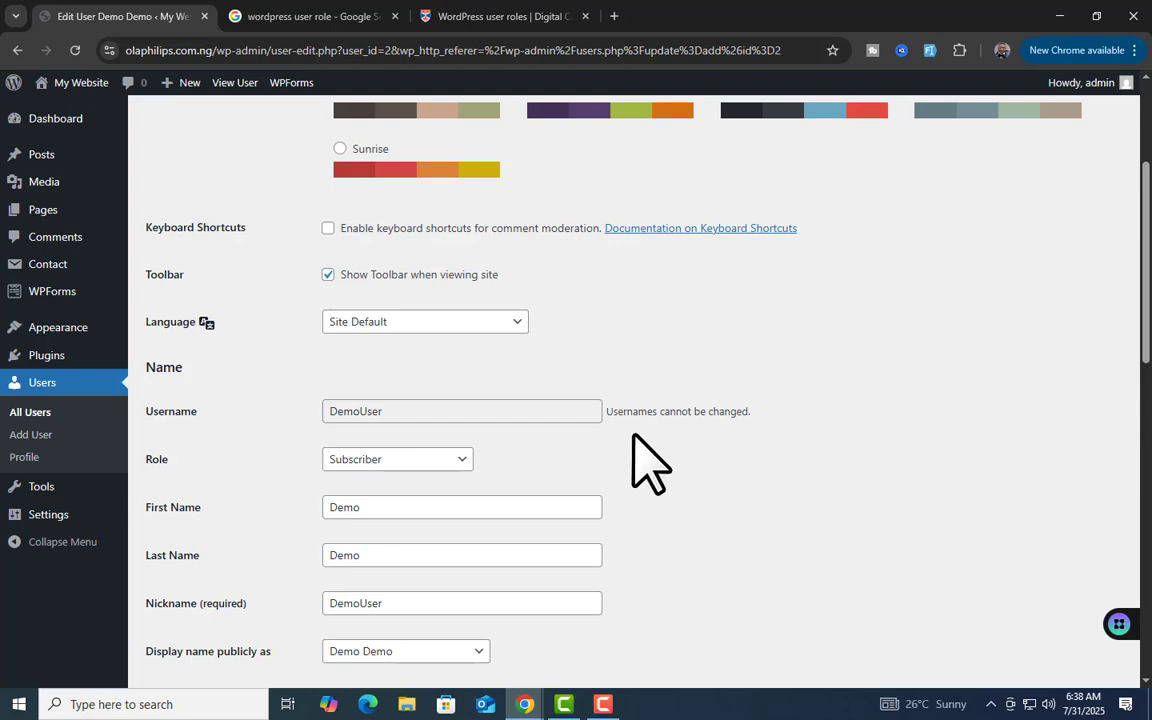
Select Author in DemoUser's Role dropdown and save with Update User
left_click(455, 460)
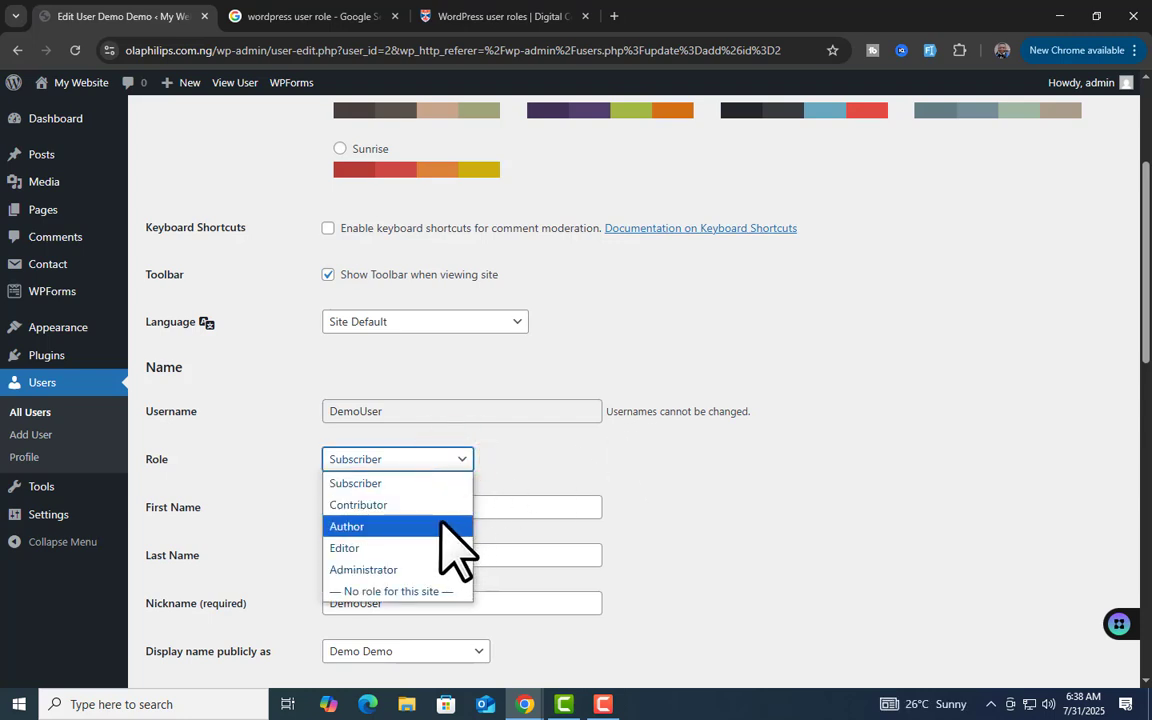
left_click(440, 526)
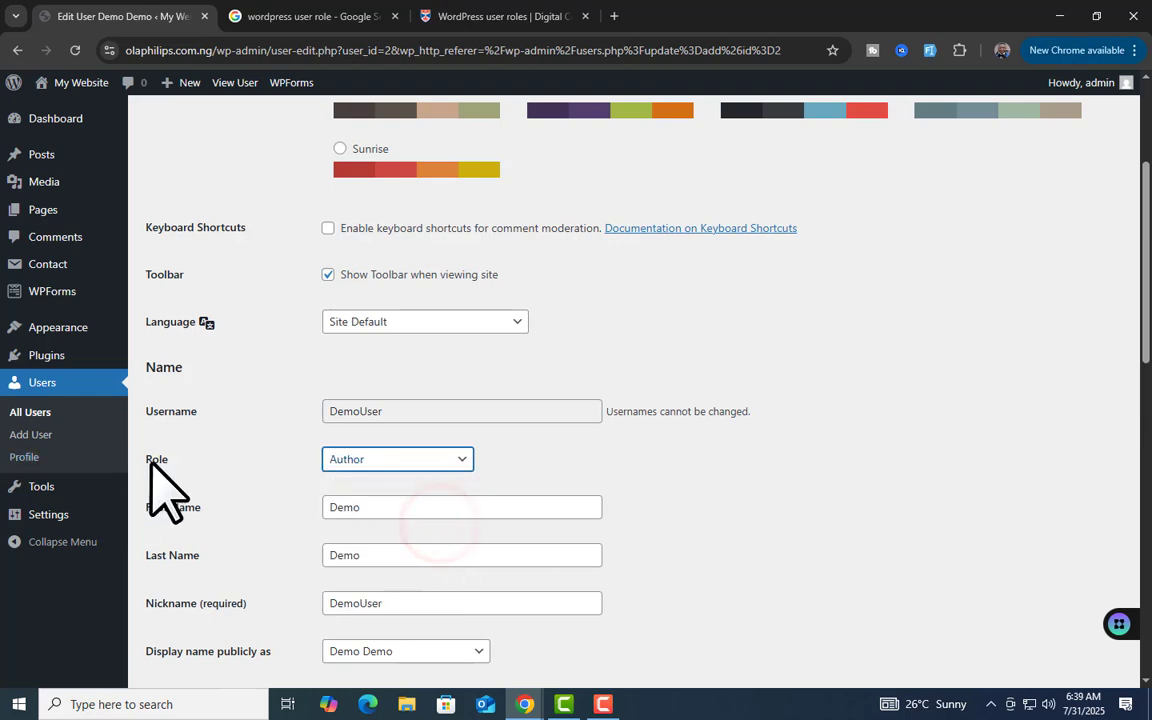
scroll(514, 411, "down", 10)
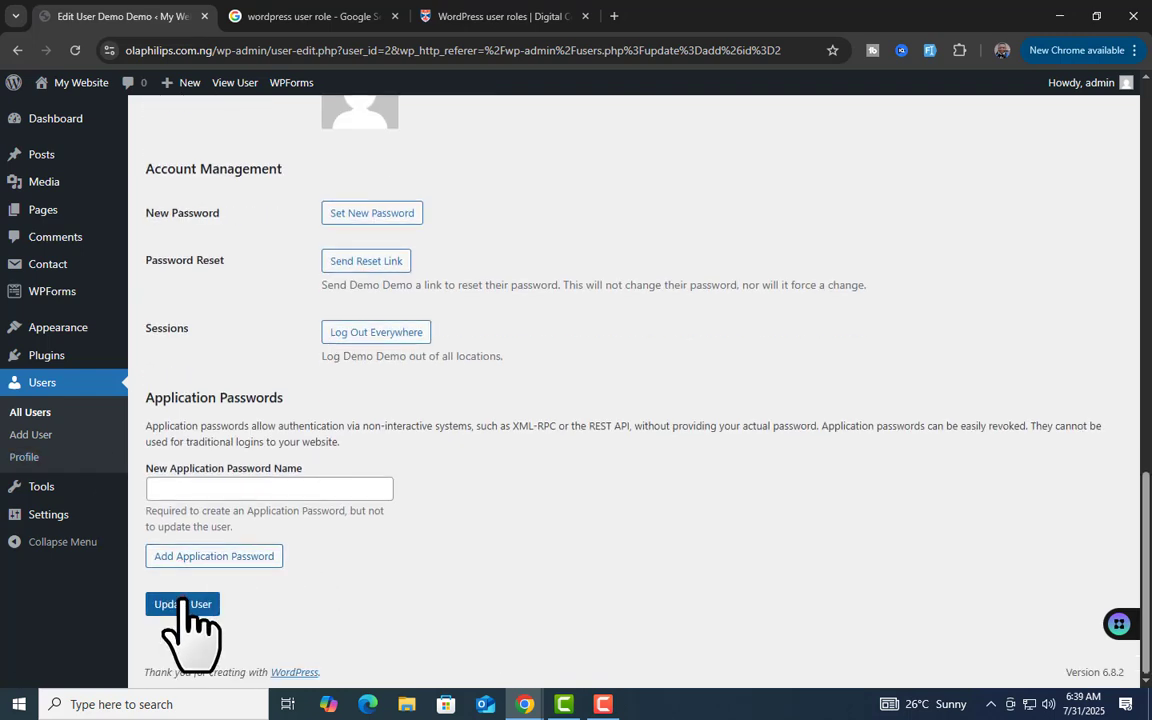
left_click(183, 604)
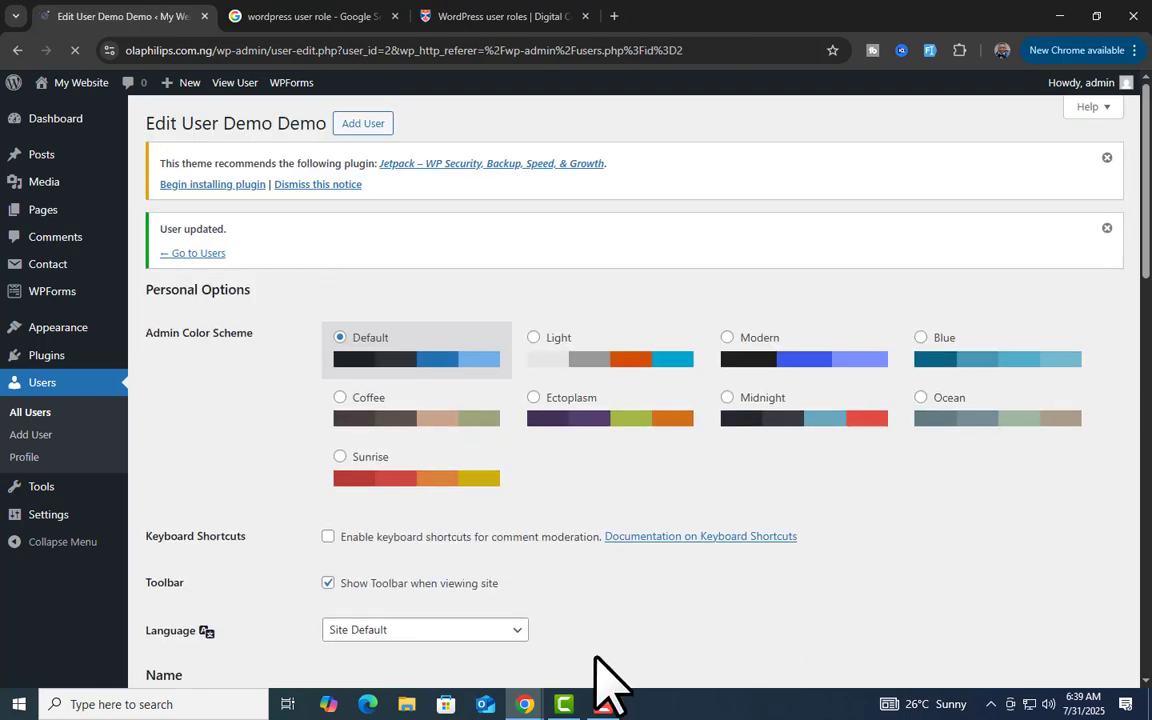
mouse_move(525, 704)
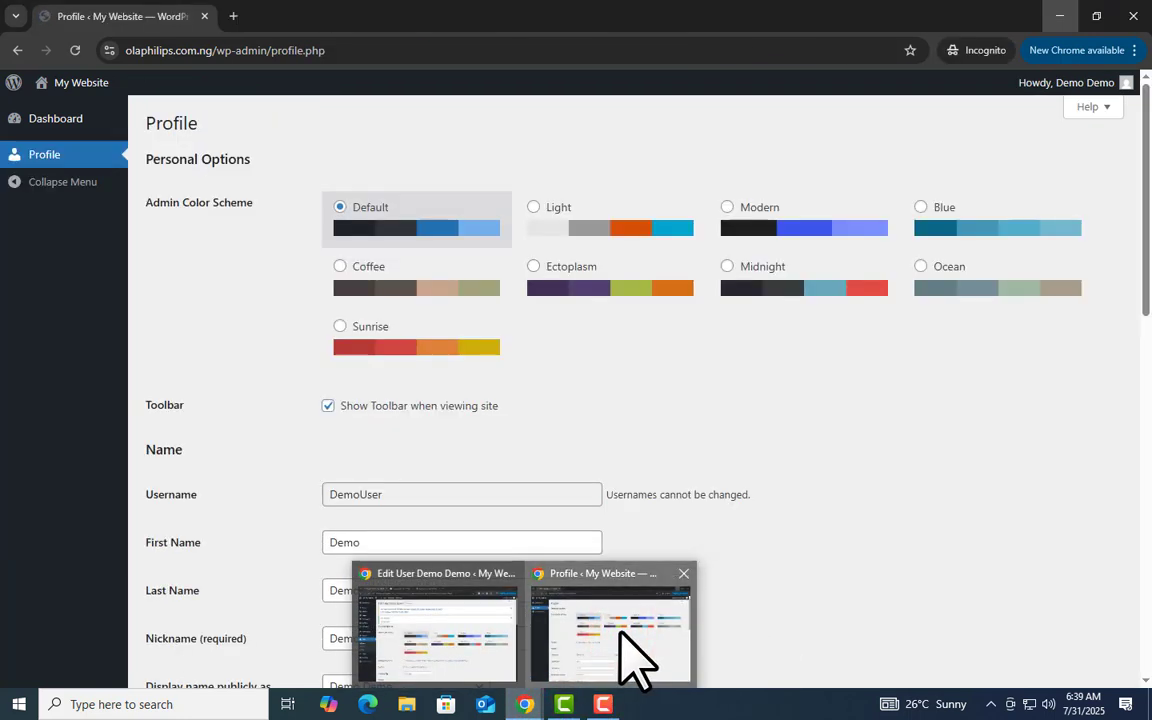
Reload DemoUser's incognito session to review the Author's Posts and Media menus, then view the roles table
left_click(635, 658)
left_click(77, 50)
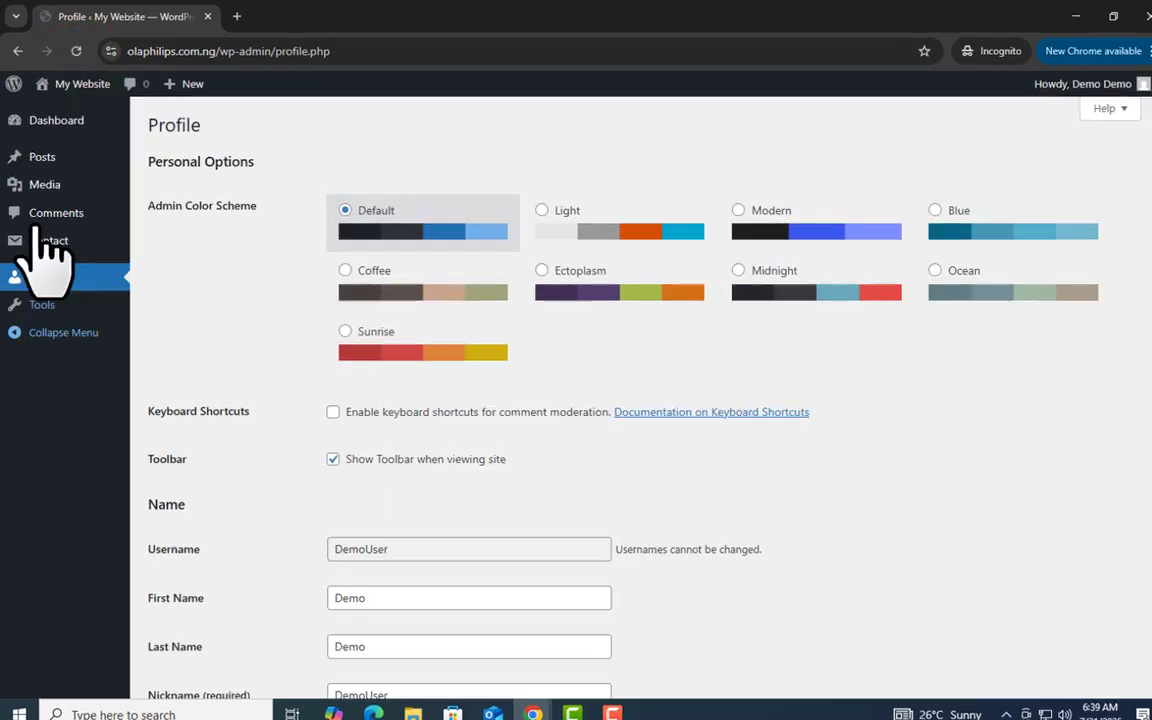
mouse_move(52, 160)
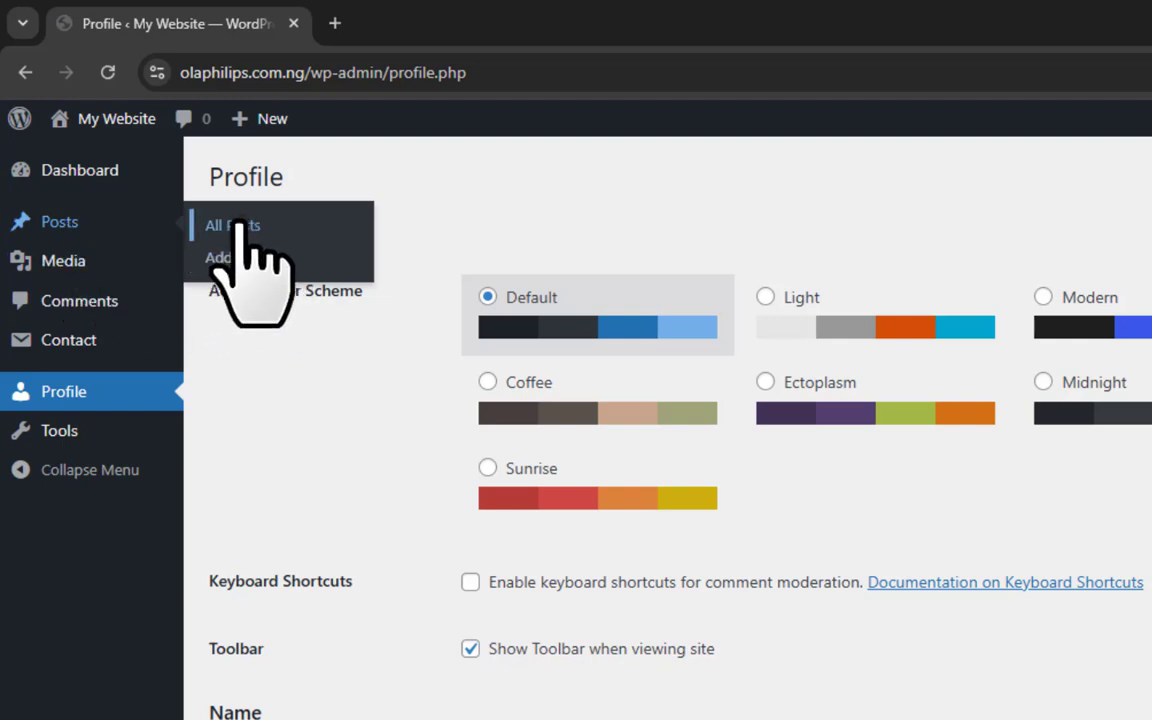
mouse_move(72, 258)
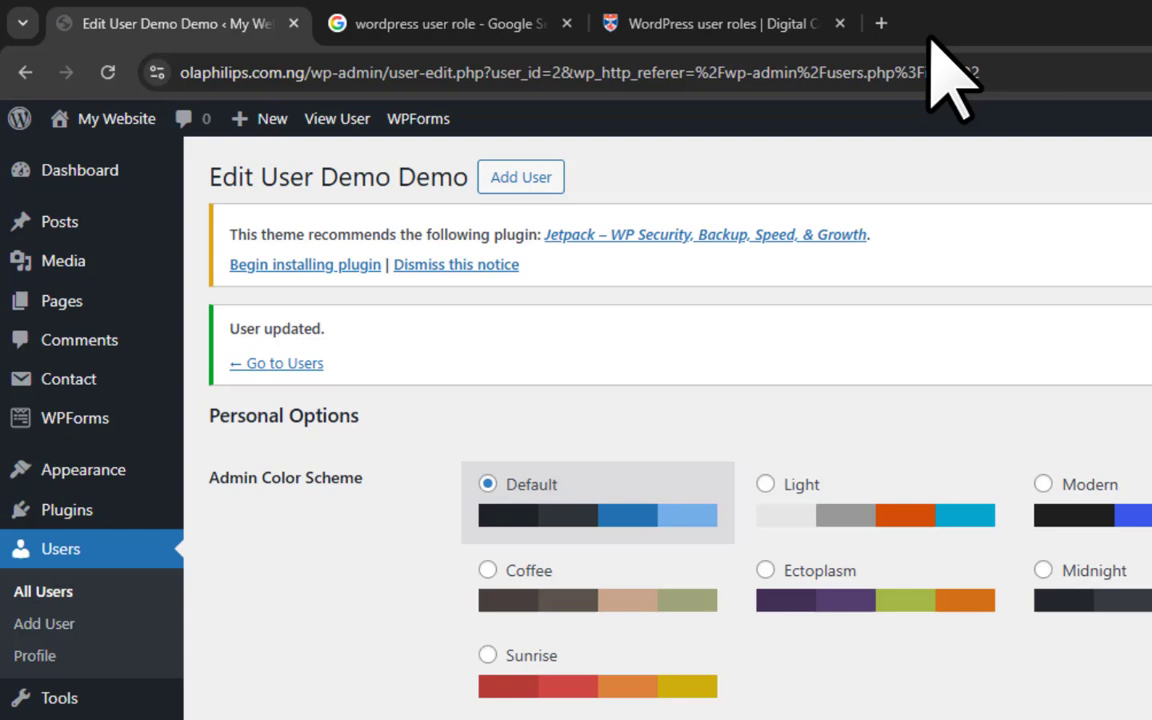
left_click(705, 24)
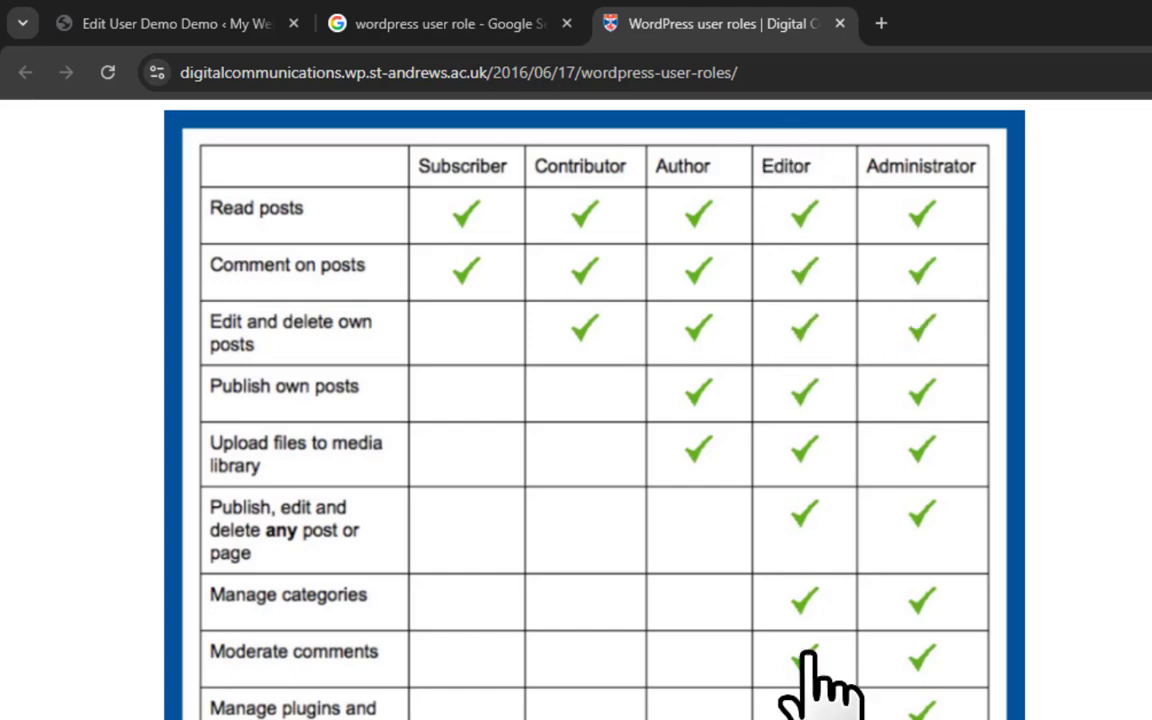
On the Edit User page, pick Editor as DemoUser's role and scroll down to save
left_click(229, 8)
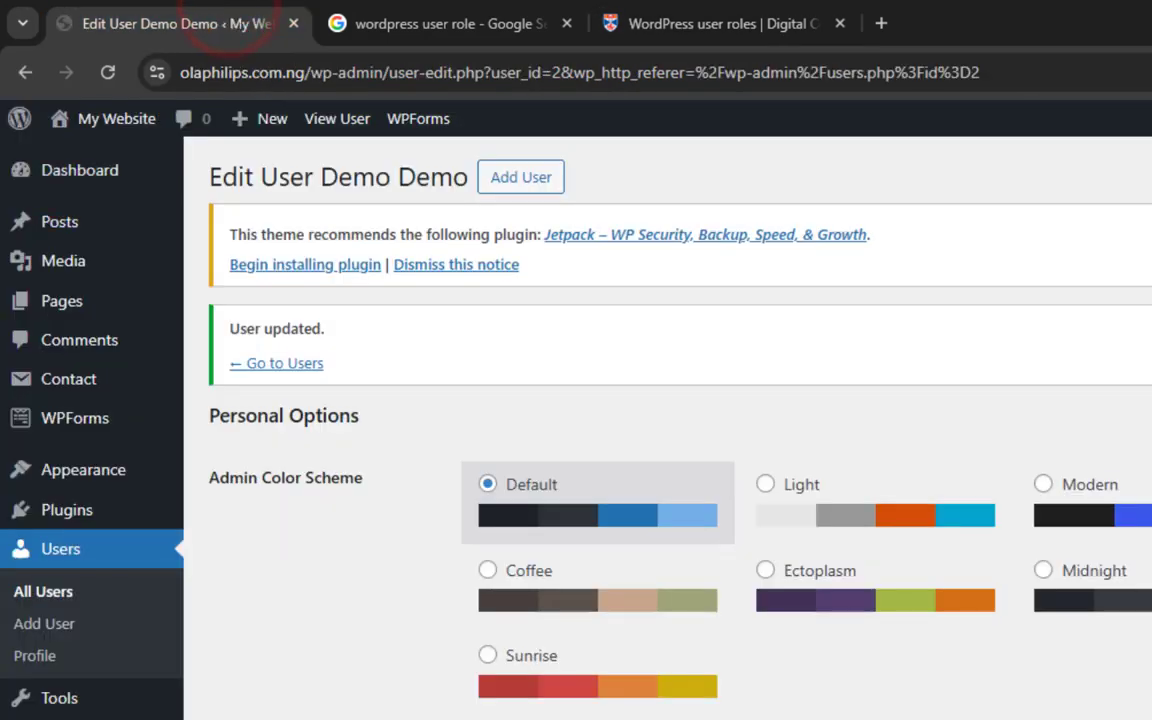
scroll(872, 586, "down", 5)
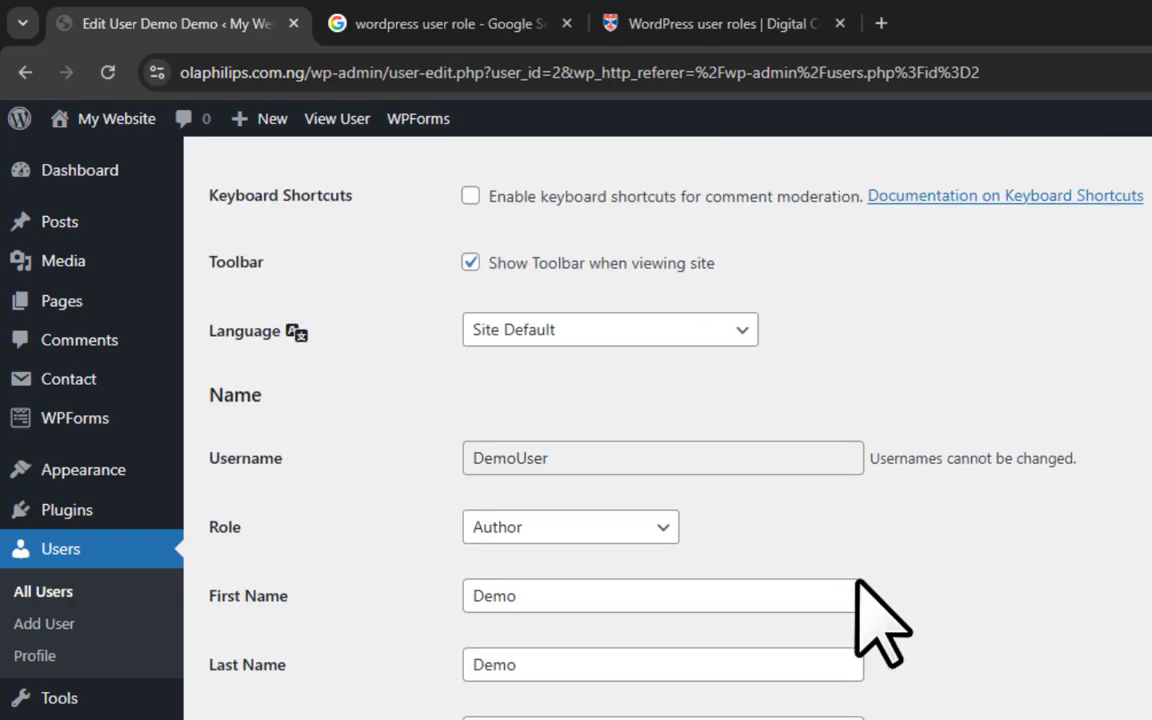
left_click(648, 530)
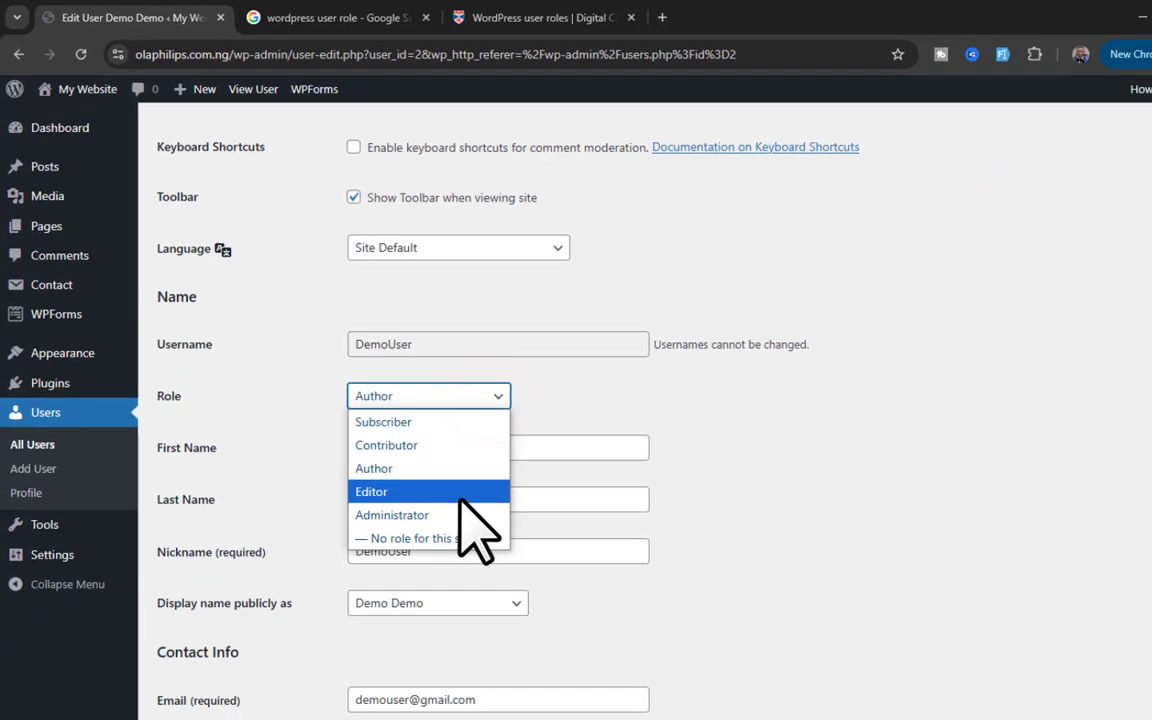
left_click(520, 654)
scroll(489, 463, "down", 10)
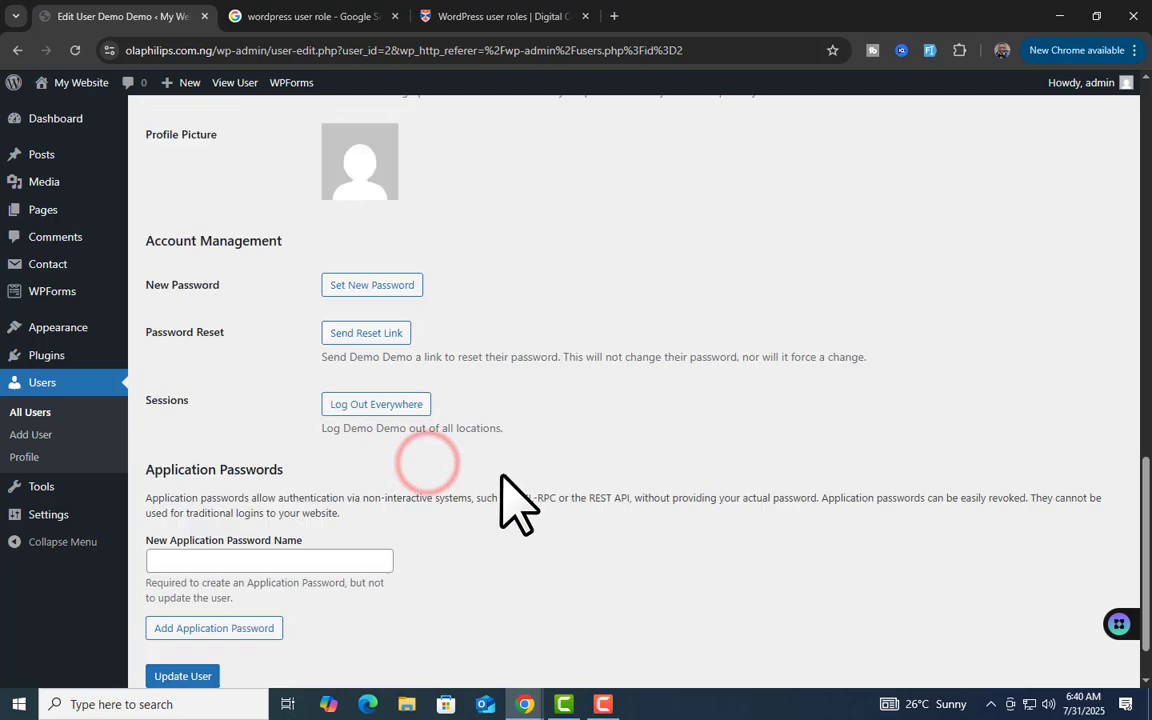
scroll(501, 476, "down", 1)
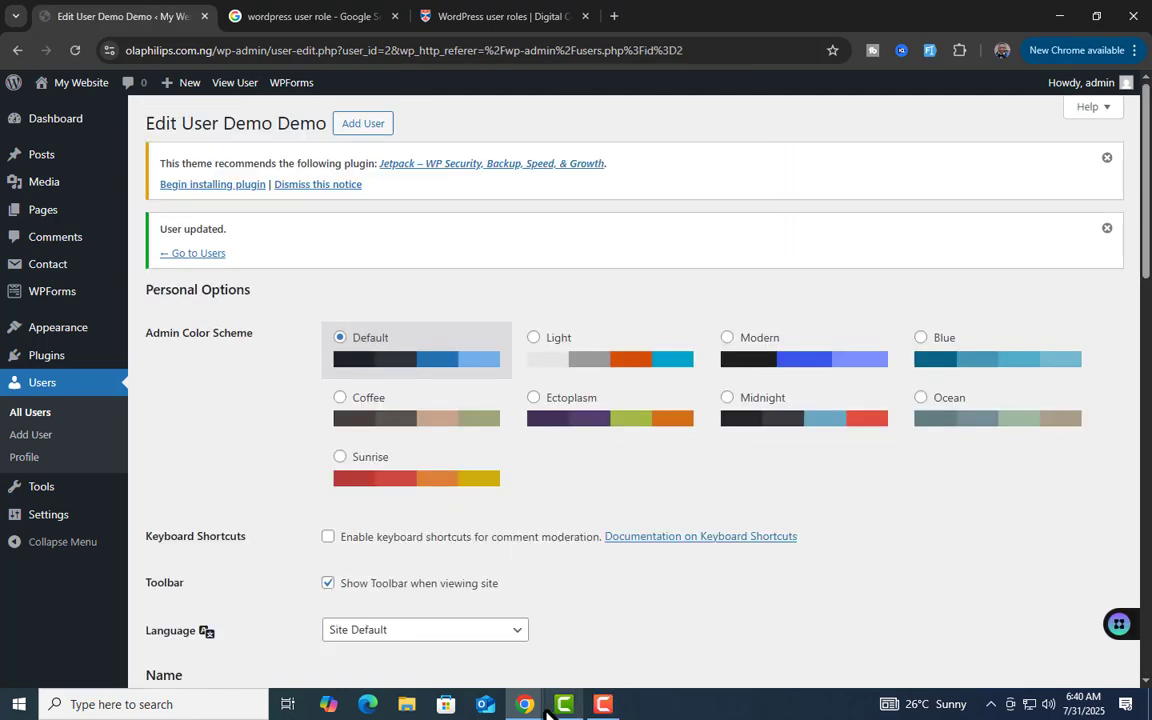
Review the Pages and Posts menus in DemoUser's incognito Editor dashboard, then minimize that window
mouse_move(540, 708)
left_click(607, 637)
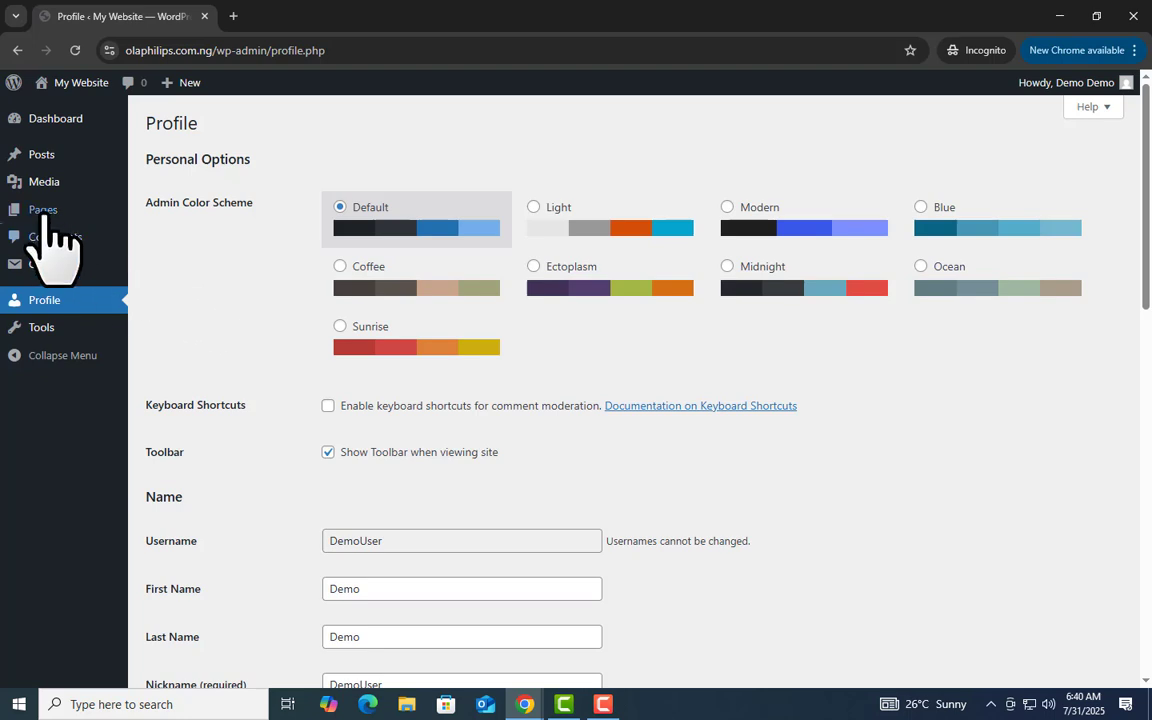
mouse_move(50, 212)
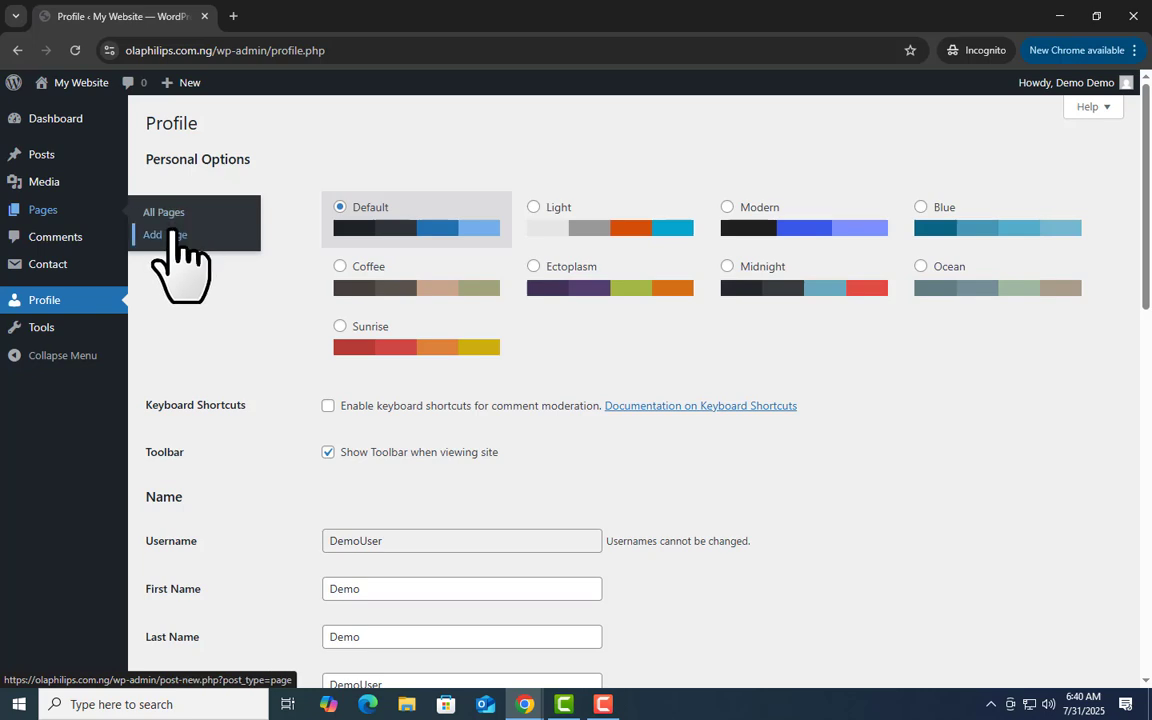
mouse_move(45, 157)
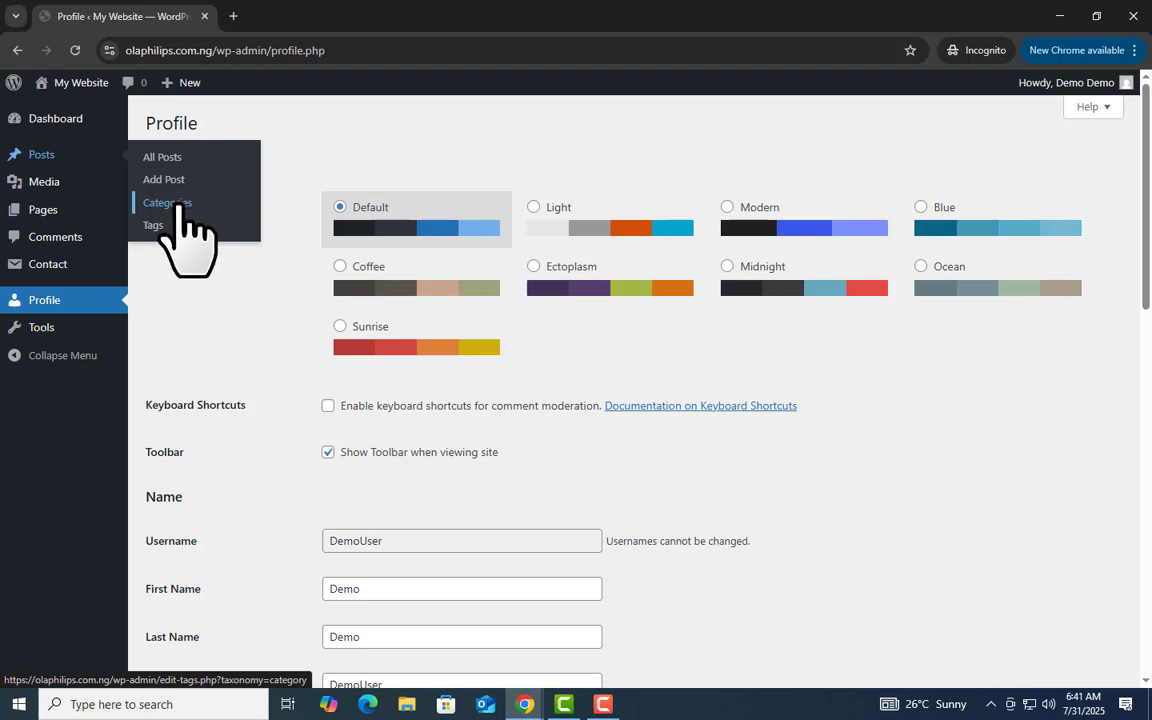
left_click(1062, 16)
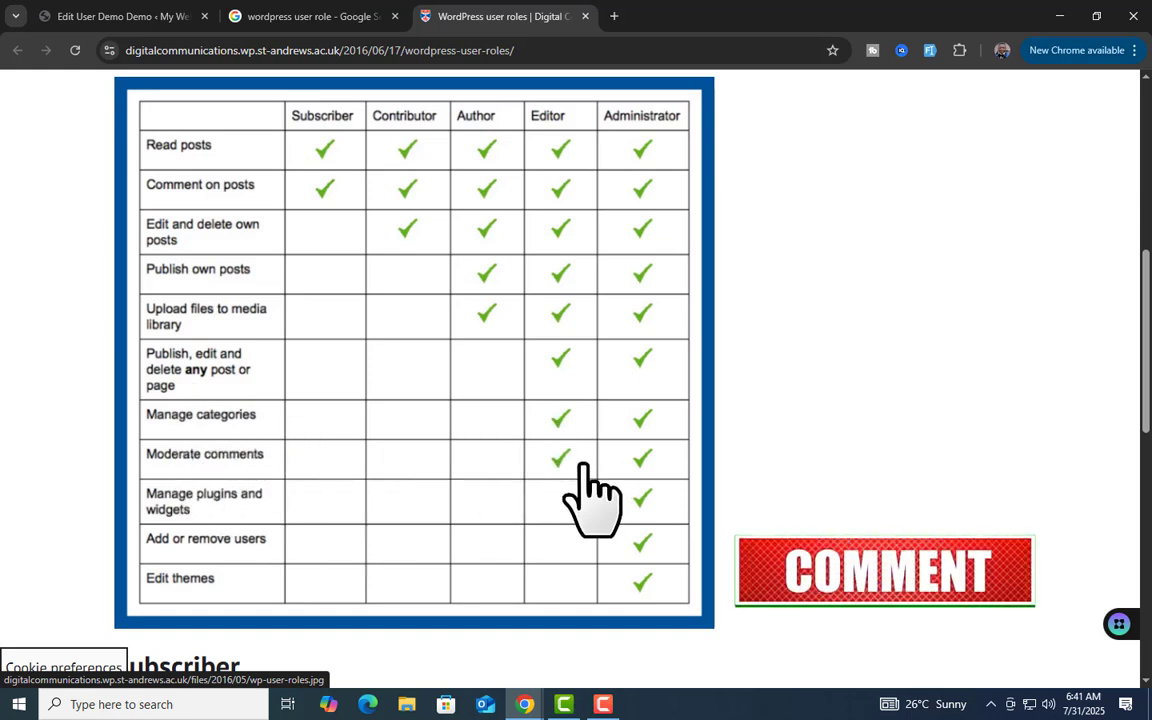
Switch between the browser windows and return to the admin's Edit User page
left_click(524, 706)
left_click(612, 645)
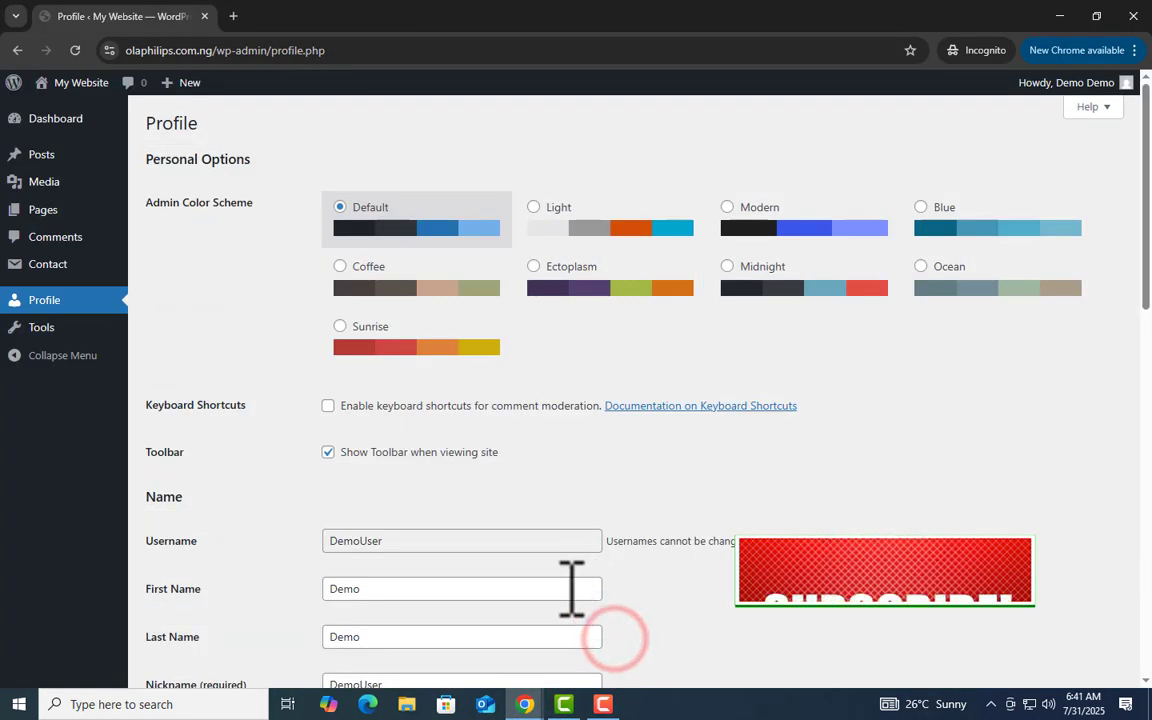
left_click(525, 706)
left_click(468, 648)
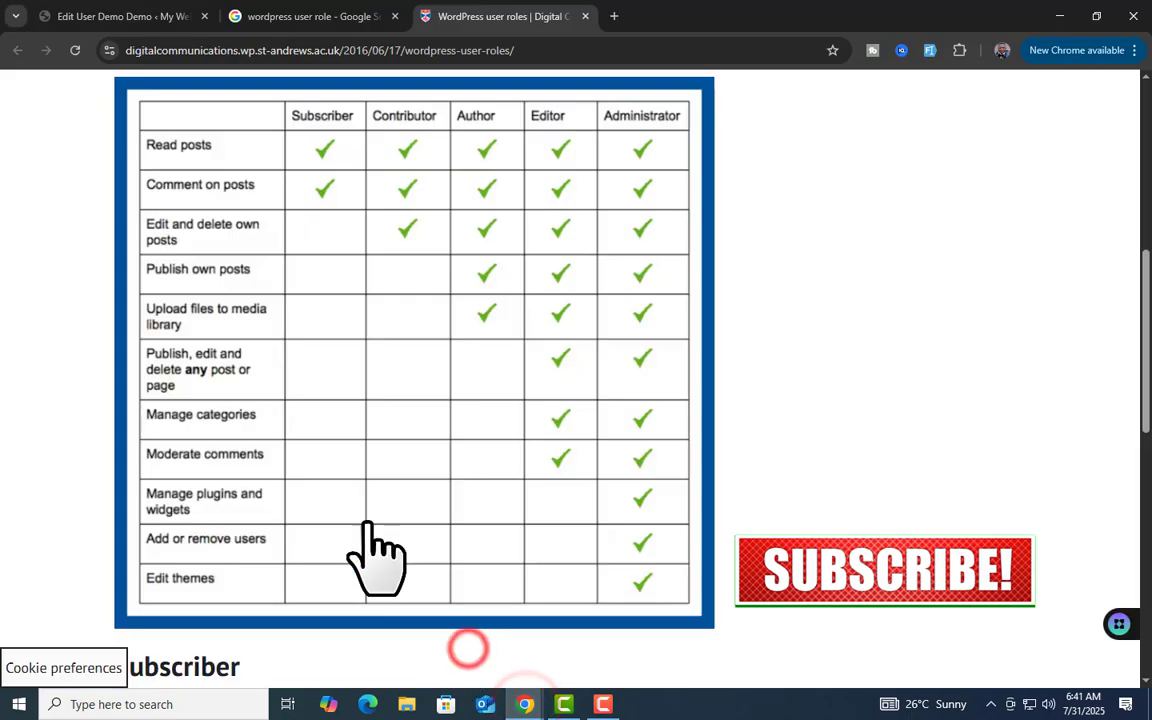
key("ctrl+Tab")
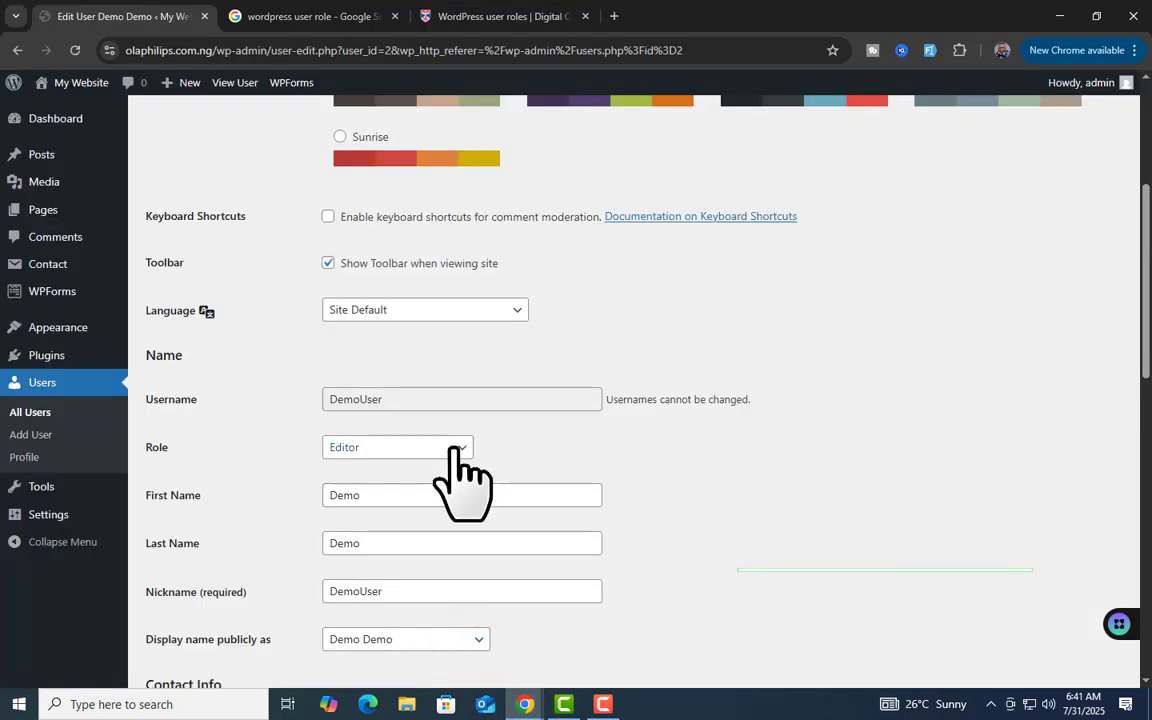
Set DemoUser's role back to Subscriber and bring the incognito Profile window forward
left_click(455, 447)
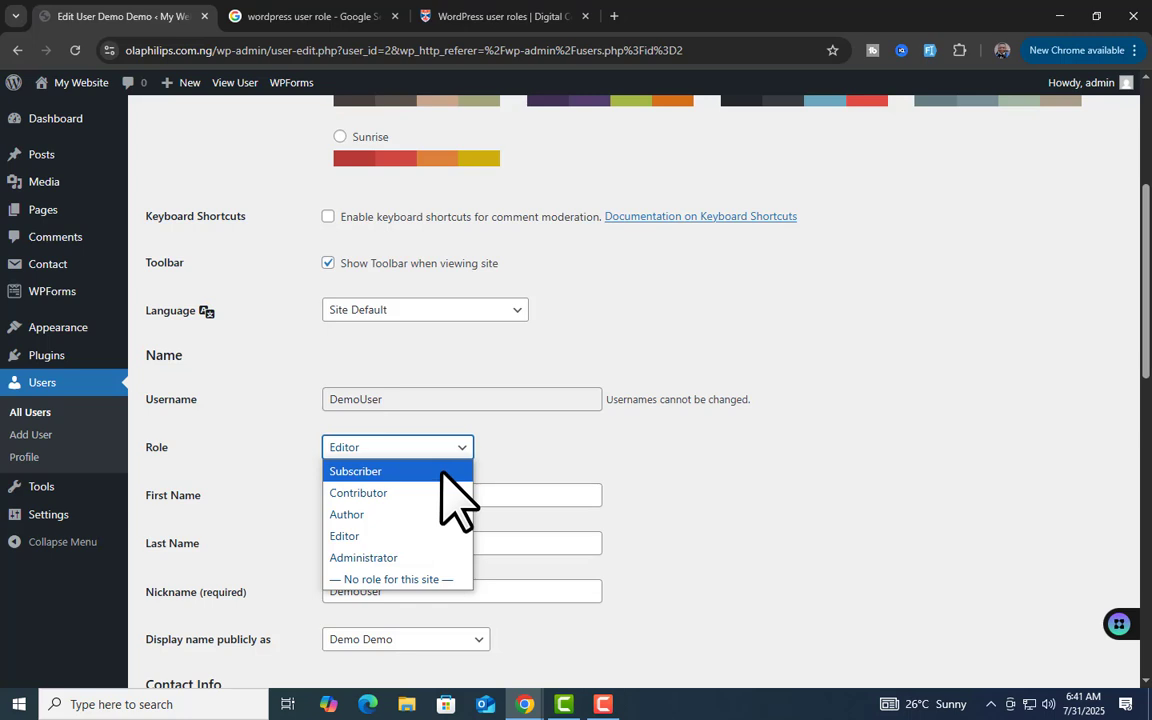
left_click(433, 468)
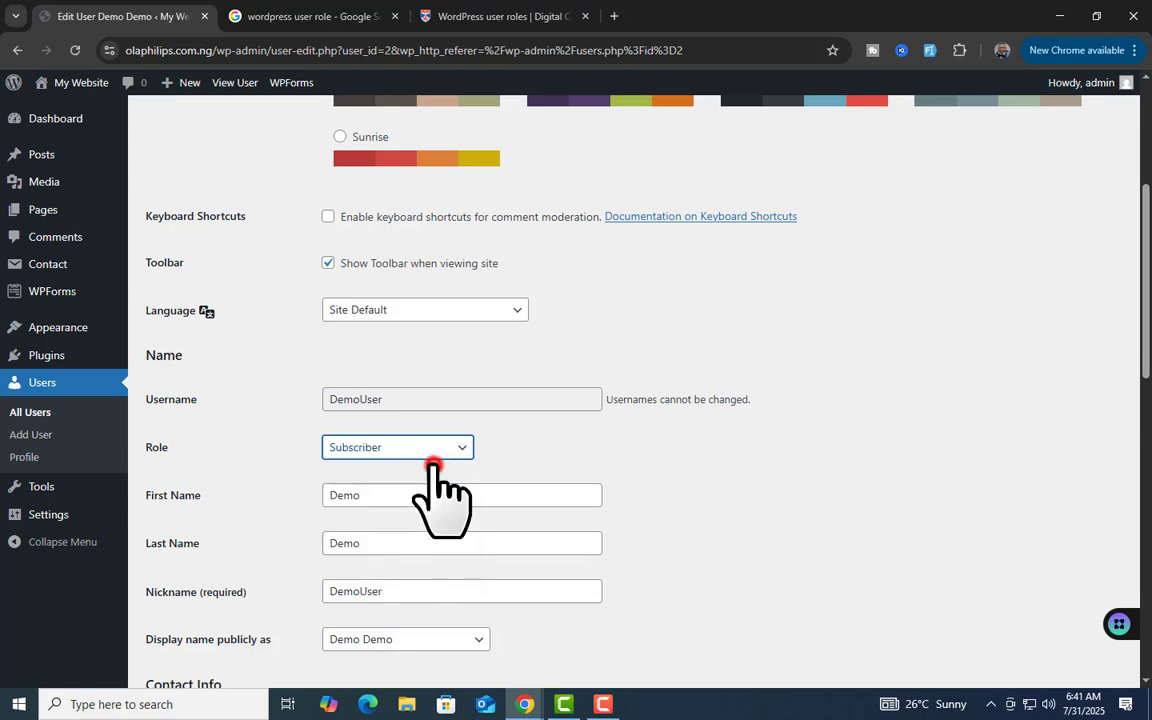
scroll(470, 560, "down", 9)
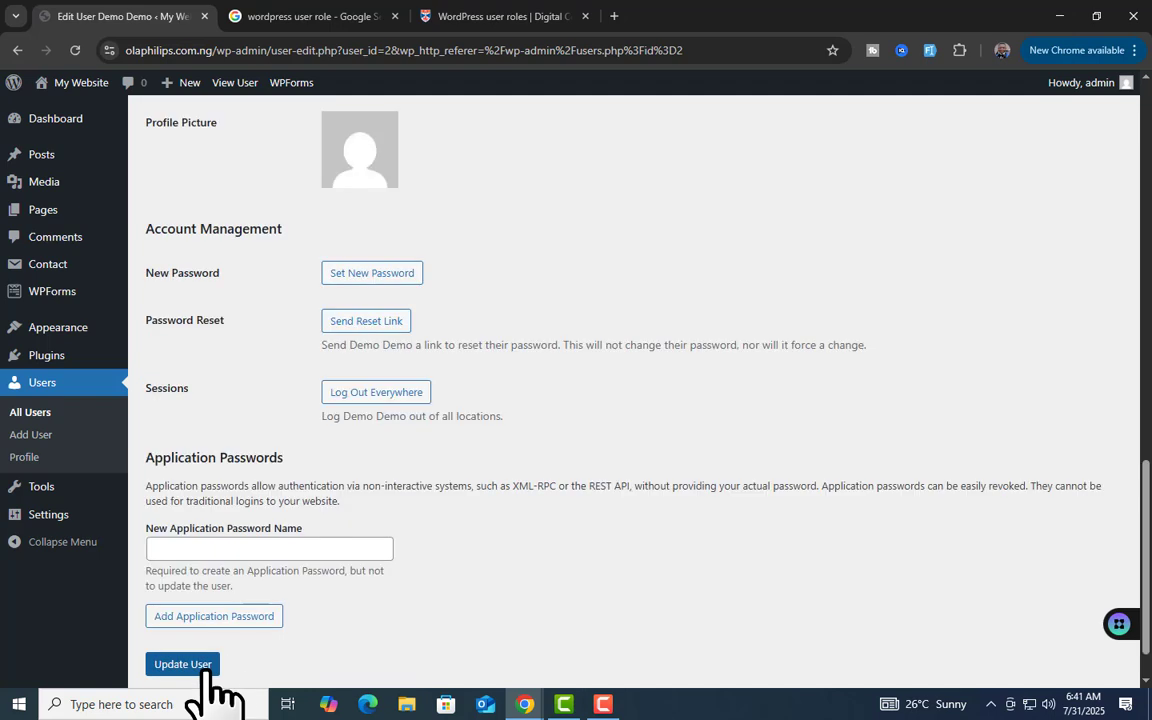
scroll(630, 571, "up", 4)
mouse_move(524, 704)
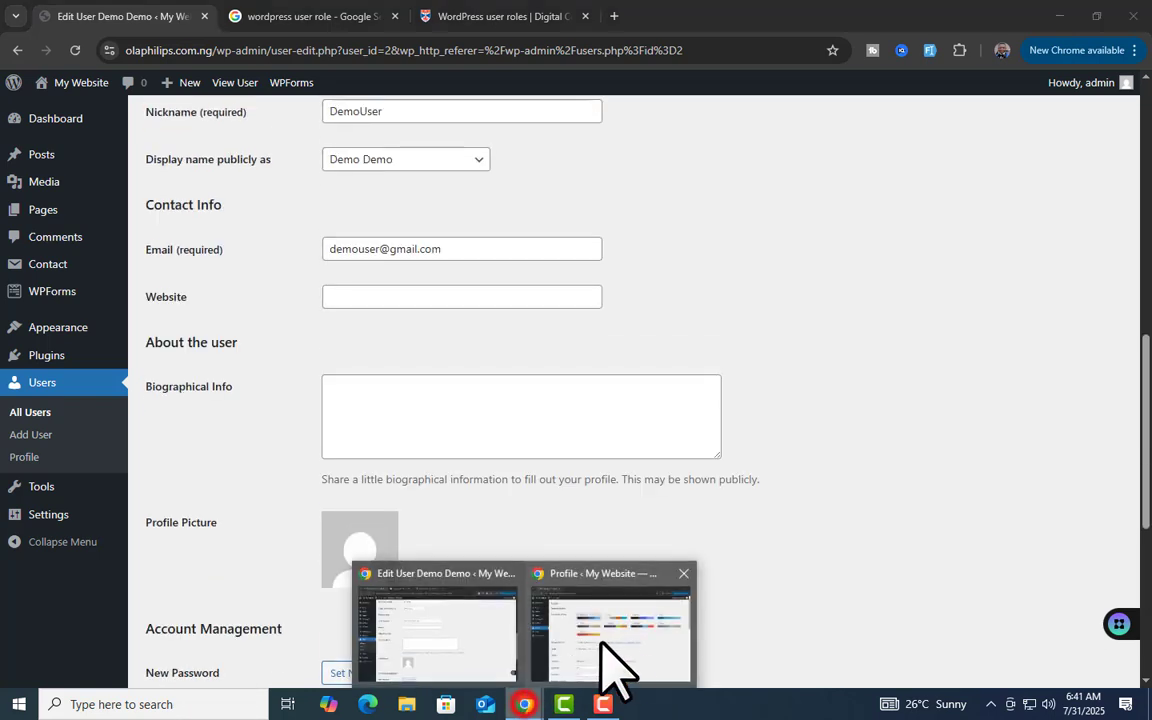
left_click(615, 655)
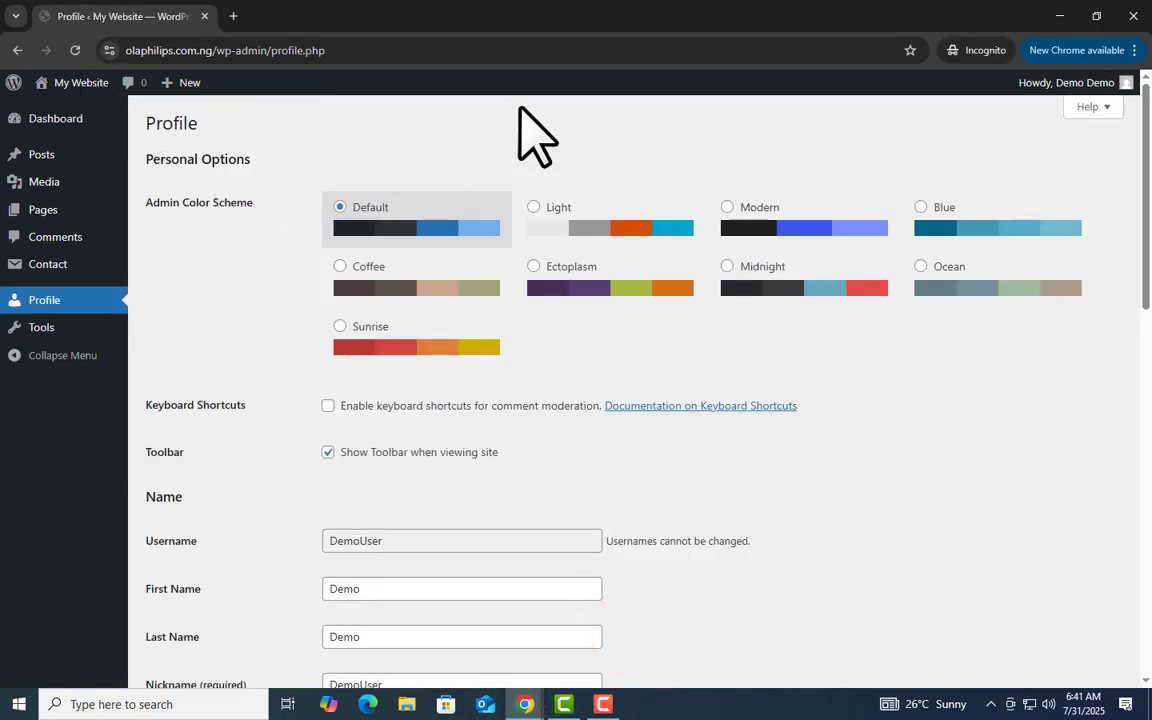
Minimize the incognito window, check the Role dropdown, and view the user roles comparison table
left_click(1059, 16)
scroll(545, 370, "up", 4)
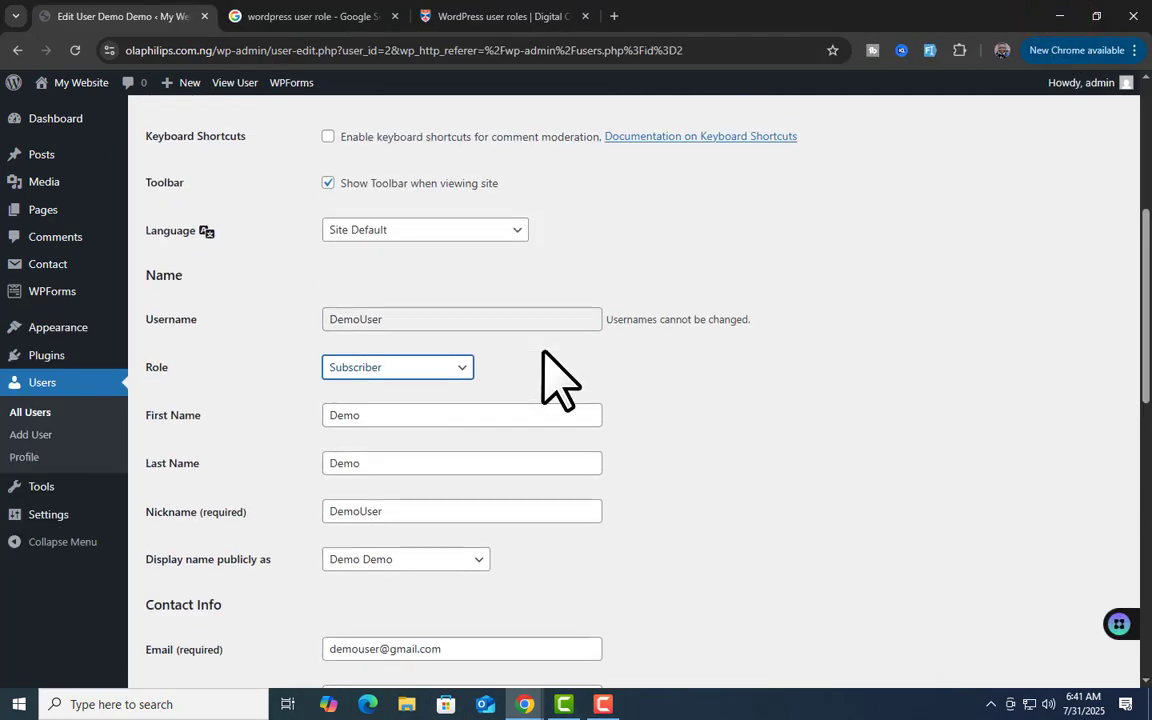
scroll(560, 380, "up", 1)
left_click(455, 447)
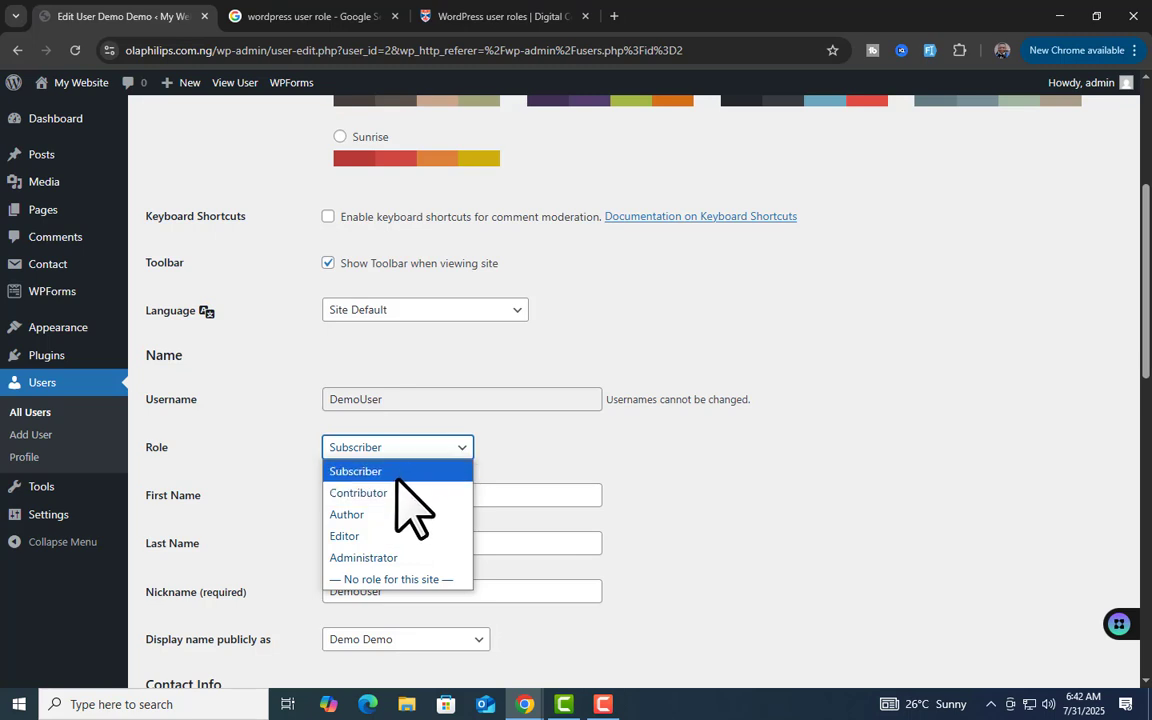
left_click(535, 15)
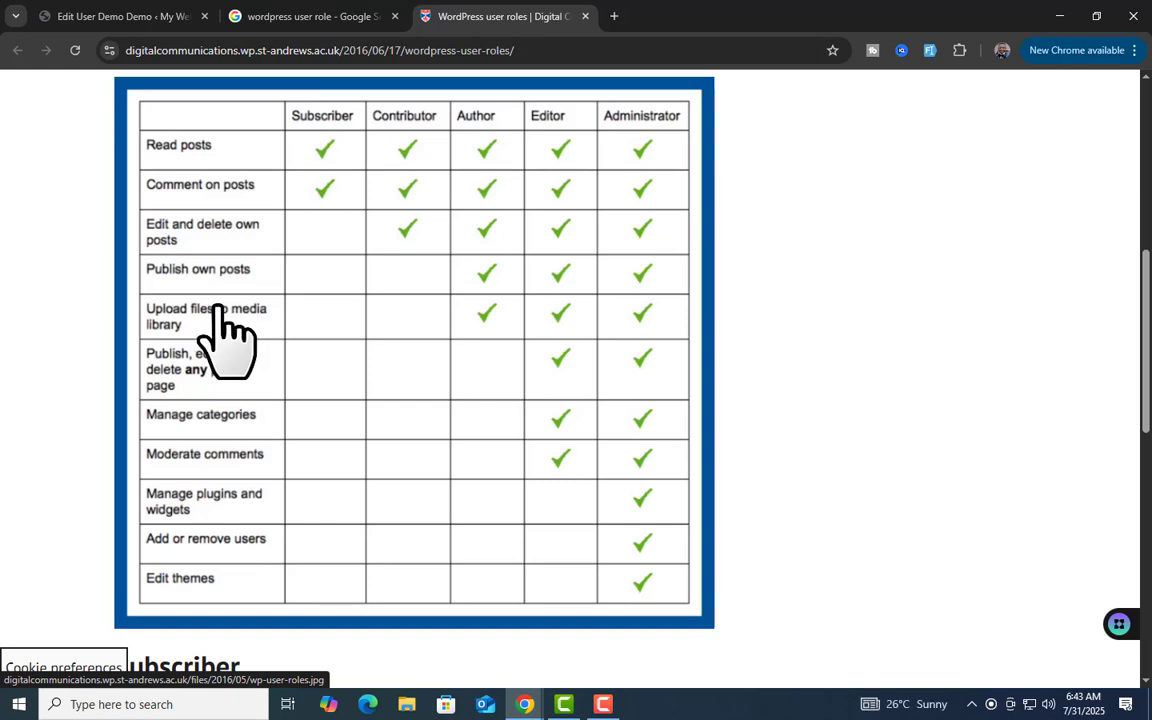
Switch back to DemoUser's Edit User tab, its role showing Subscriber
left_click(121, 12)
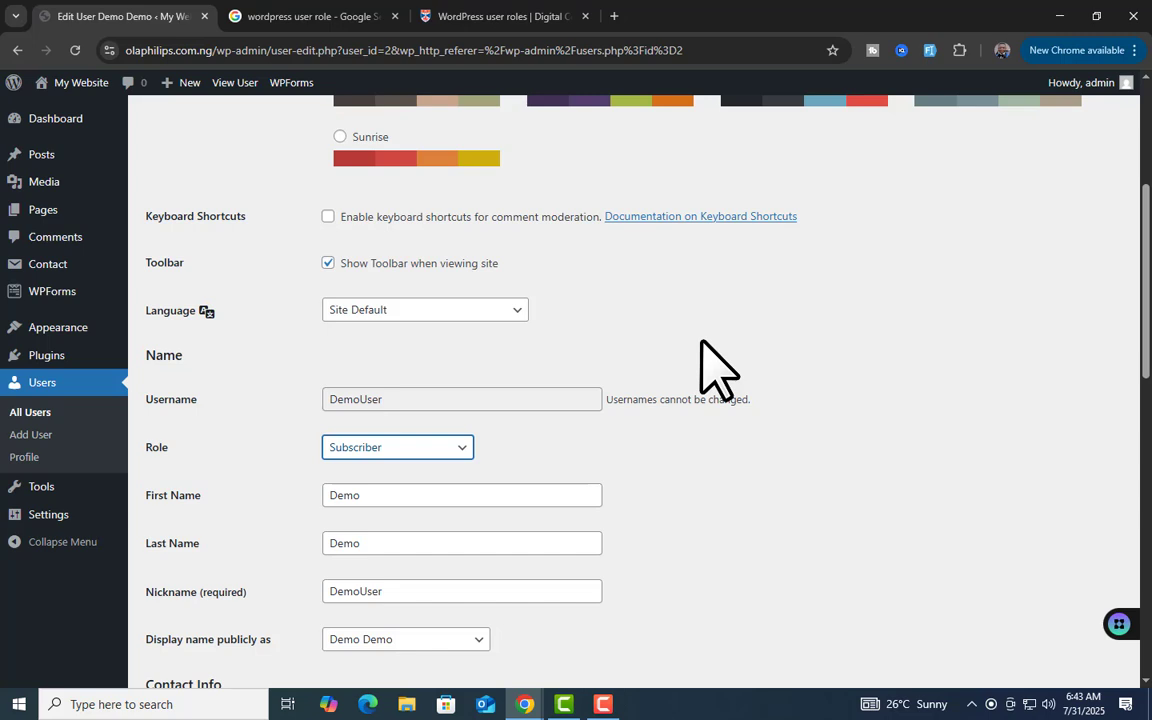